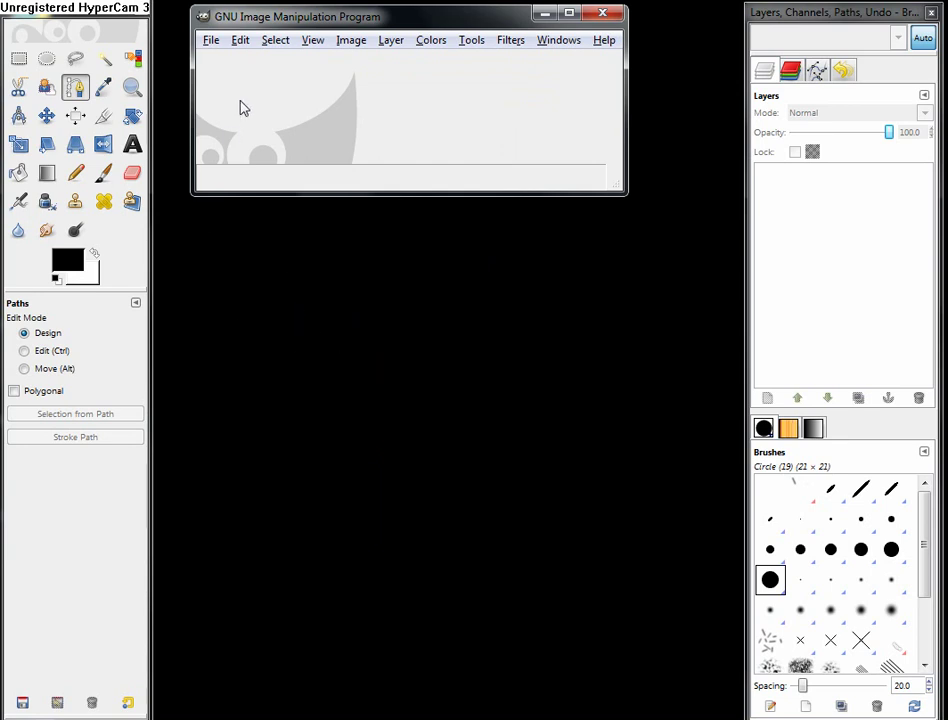
# Open war.jpg and reposition the image window, making it slightly taller
pyautogui.click(212, 45)
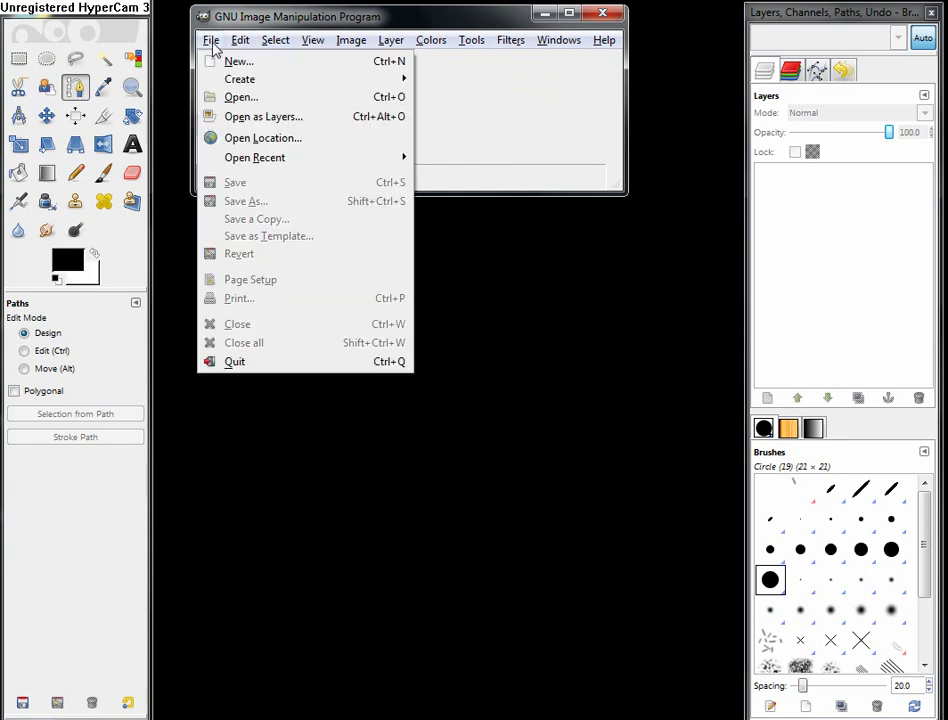
pyautogui.click(256, 101)
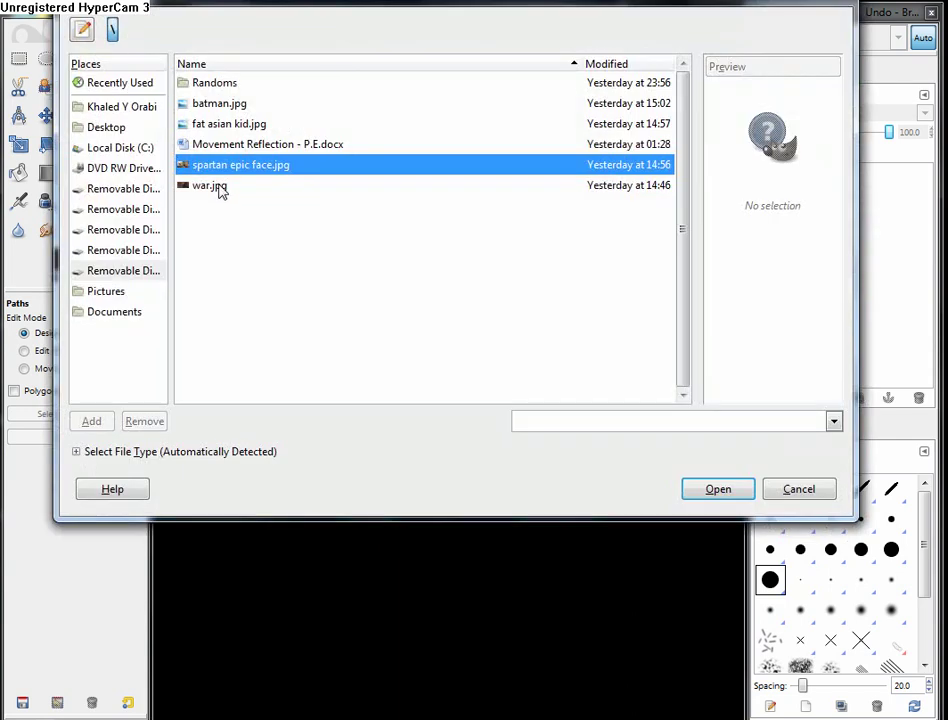
pyautogui.doubleClick(210, 186)
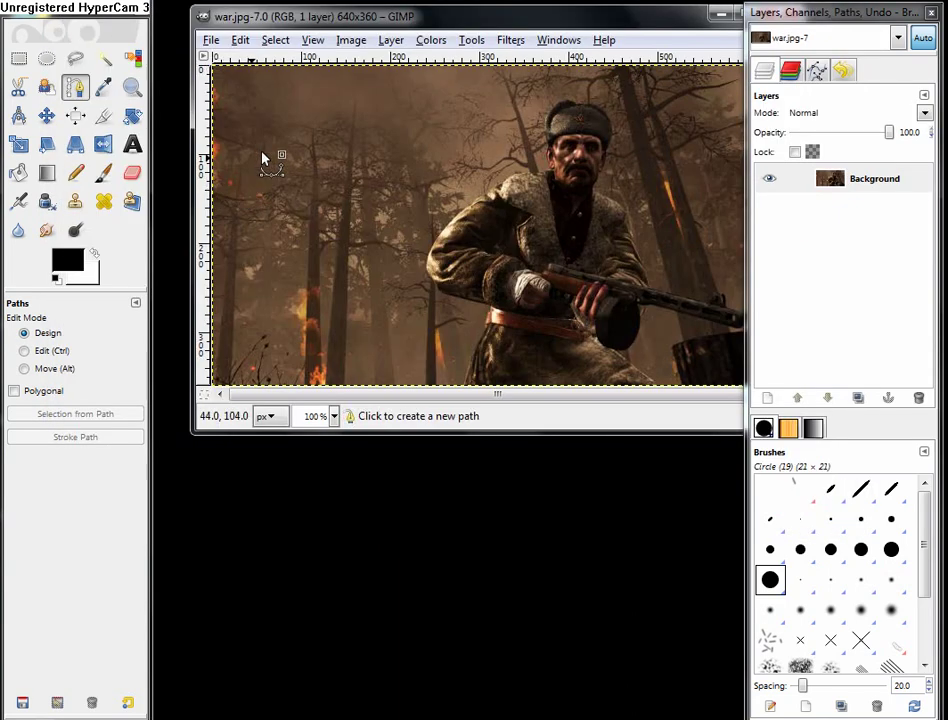
pyautogui.moveTo(305, 22); pyautogui.dragTo(266, 16)
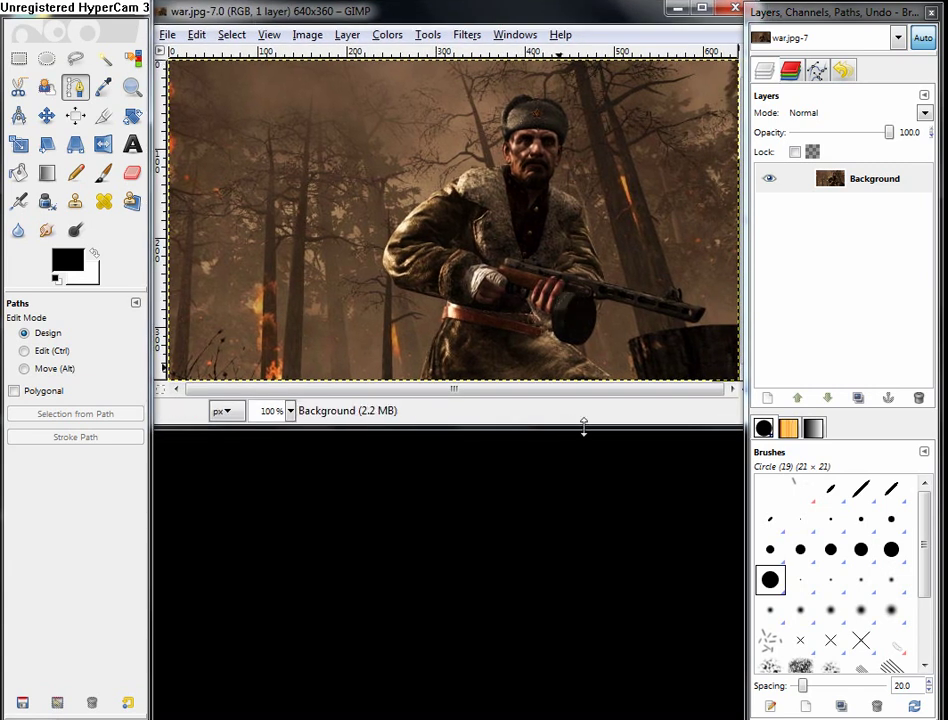
pyautogui.moveTo(569, 428); pyautogui.dragTo(573, 451)
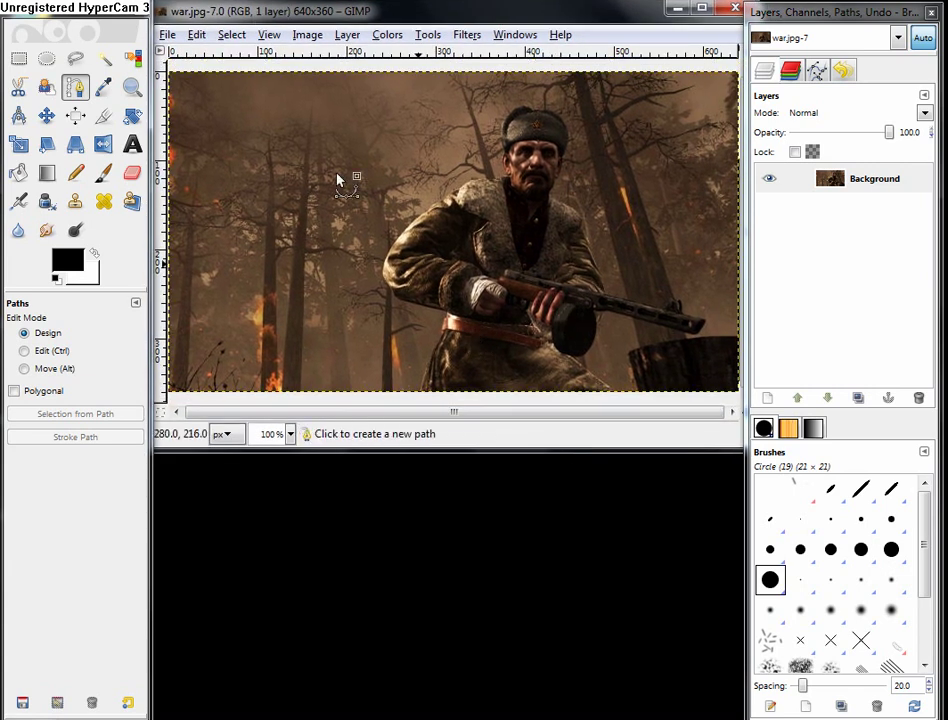
# Add spartan epic face.jpg as a new layer and give it an alpha channel
pyautogui.click(170, 37)
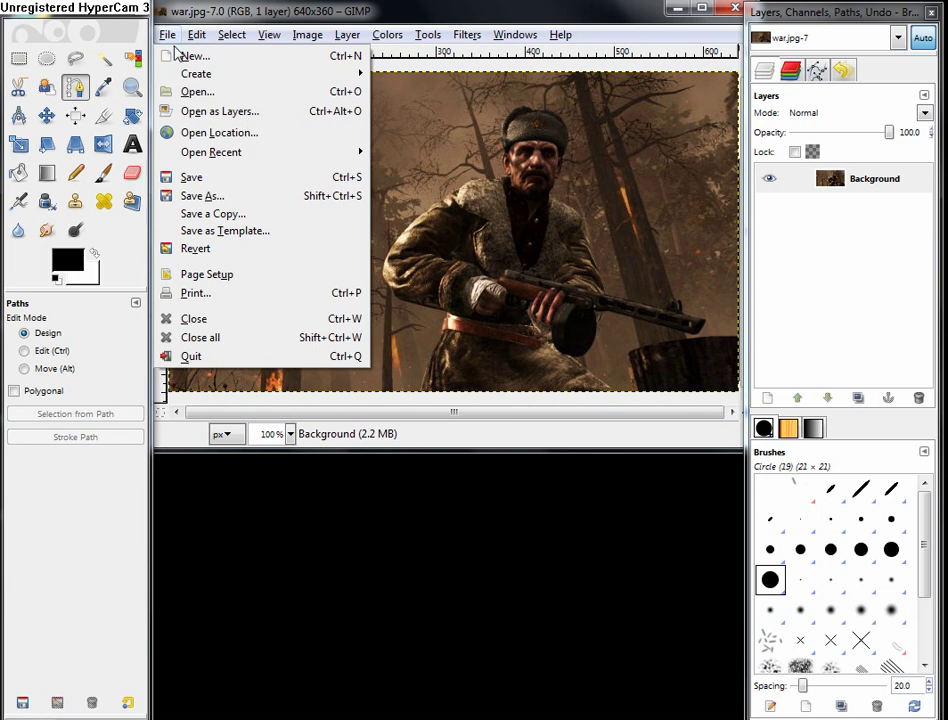
pyautogui.click(221, 112)
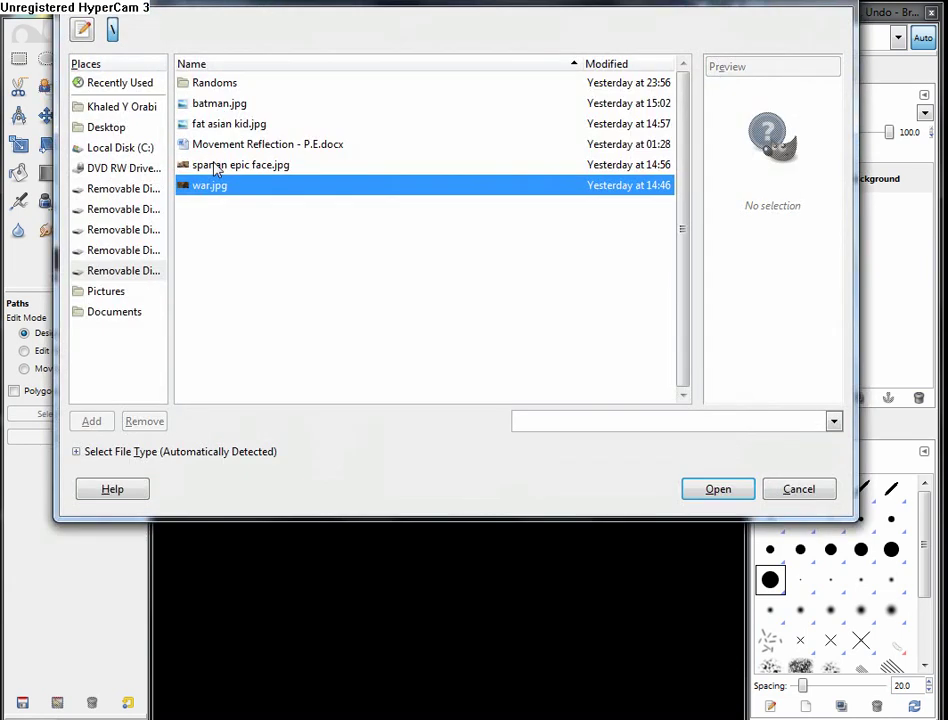
pyautogui.doubleClick(262, 167)
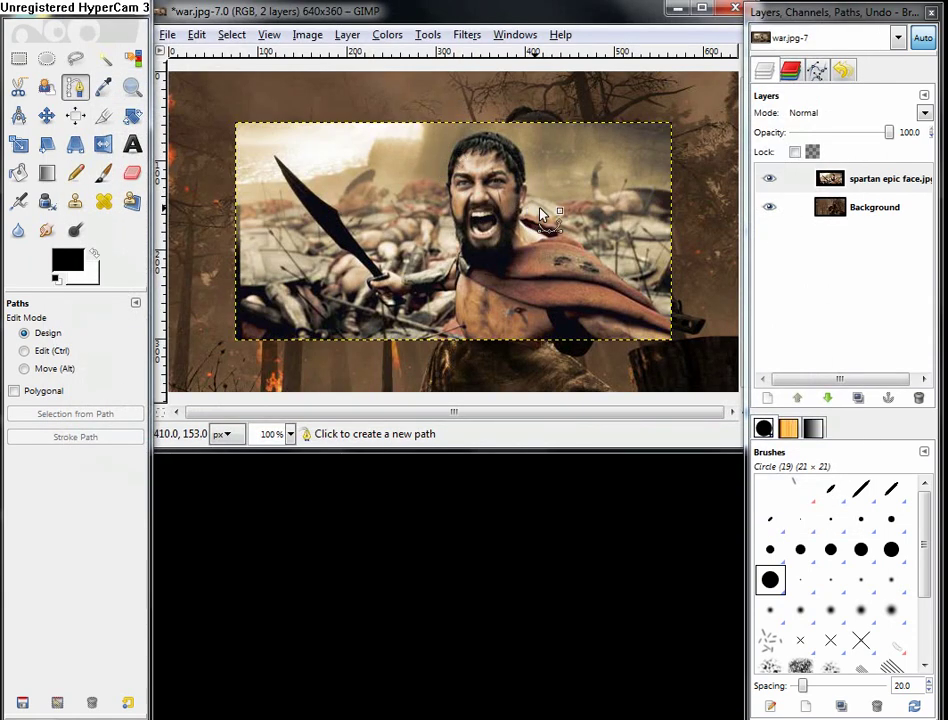
pyautogui.rightClick(769, 183)
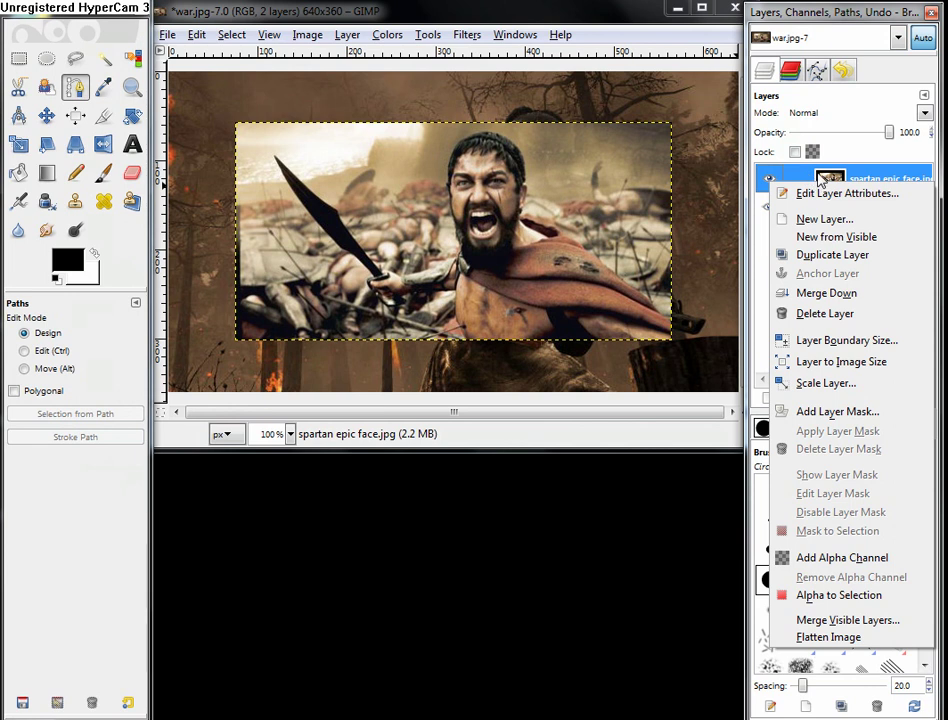
pyautogui.click(826, 560)
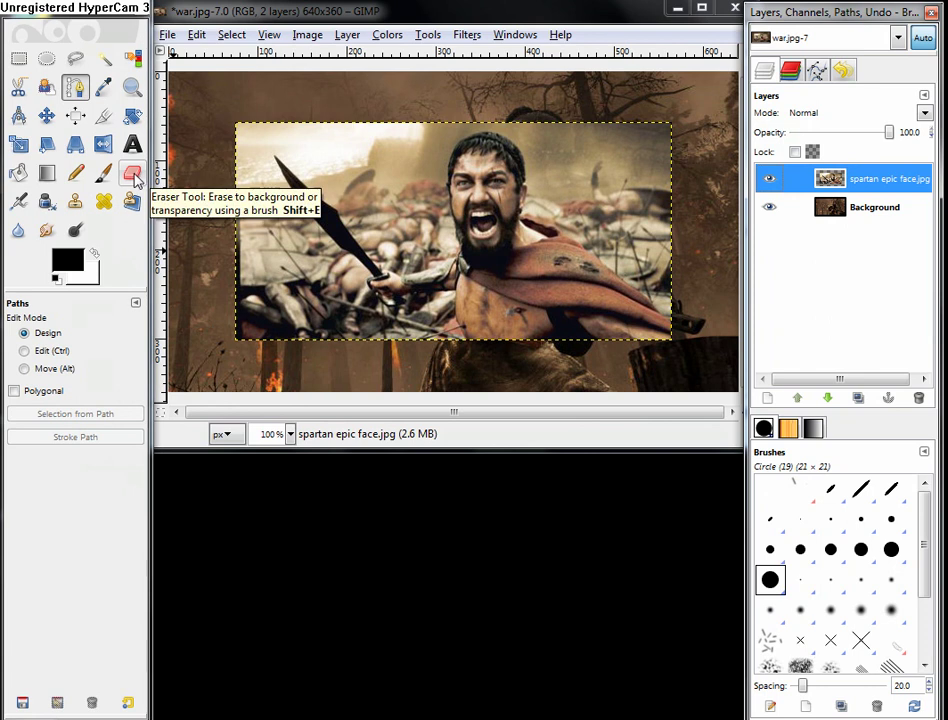
# Erase the Spartan layer's top-left and left side with the Eraser, keeping 100% zoom
pyautogui.click(133, 175)
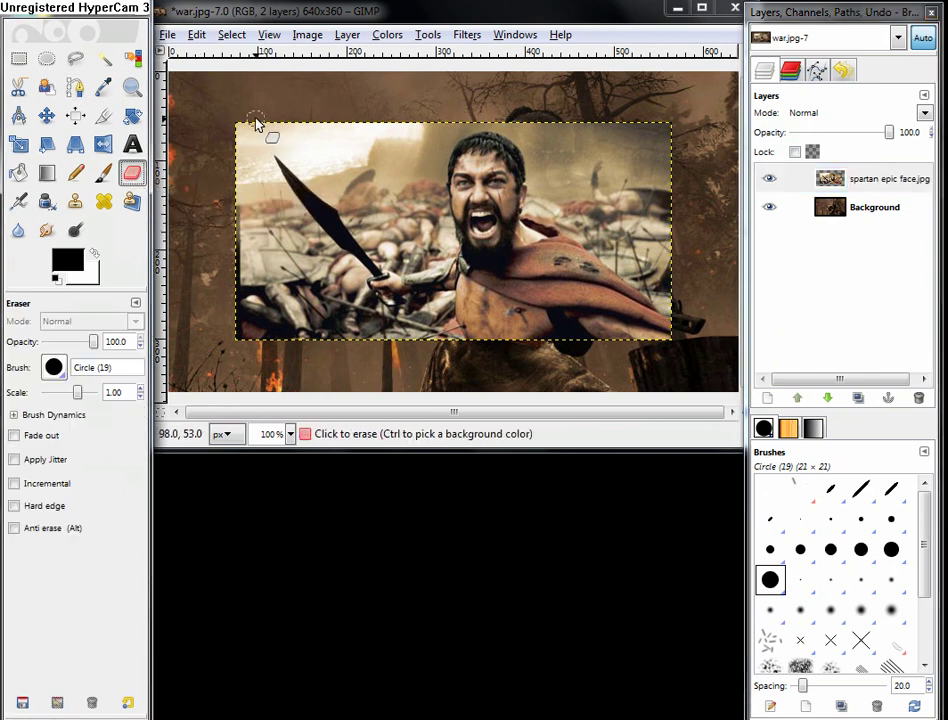
pyautogui.moveTo(258, 117)
pyautogui.mouseDown()
pyautogui.moveTo(236, 170)
pyautogui.moveTo(250, 138)
pyautogui.moveTo(247, 187)
pyautogui.moveTo(258, 187)
pyautogui.moveTo(255, 177)
pyautogui.moveTo(244, 218)
pyautogui.moveTo(316, 139)
pyautogui.moveTo(229, 204)
pyautogui.moveTo(356, 106)
pyautogui.moveTo(331, 119)
pyautogui.moveTo(302, 170)
pyautogui.moveTo(321, 163)
pyautogui.moveTo(243, 215)
pyautogui.moveTo(314, 173)
pyautogui.moveTo(257, 217)
pyautogui.moveTo(228, 258)
pyautogui.moveTo(245, 296)
pyautogui.moveTo(251, 217)
pyautogui.moveTo(241, 317)
pyautogui.moveTo(268, 218)
pyautogui.moveTo(309, 308)
pyautogui.moveTo(273, 306)
pyautogui.moveTo(296, 257)
pyautogui.moveTo(242, 327)
pyautogui.moveTo(291, 331)
pyautogui.moveTo(433, 312)
pyautogui.moveTo(466, 325)
pyautogui.moveTo(637, 322)
pyautogui.mouseUp()
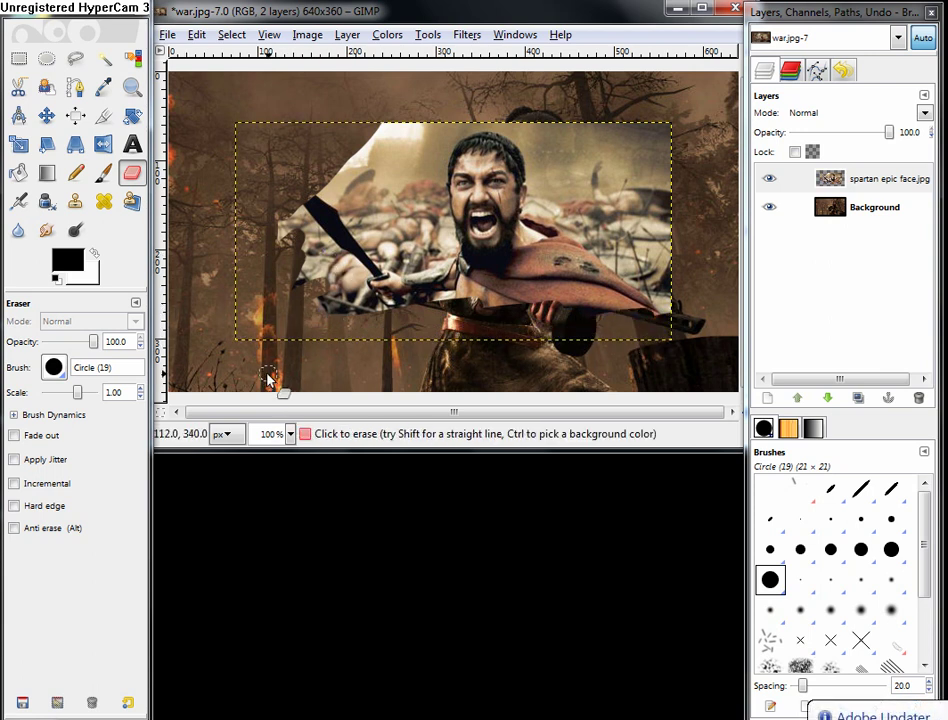
pyautogui.click(290, 435)
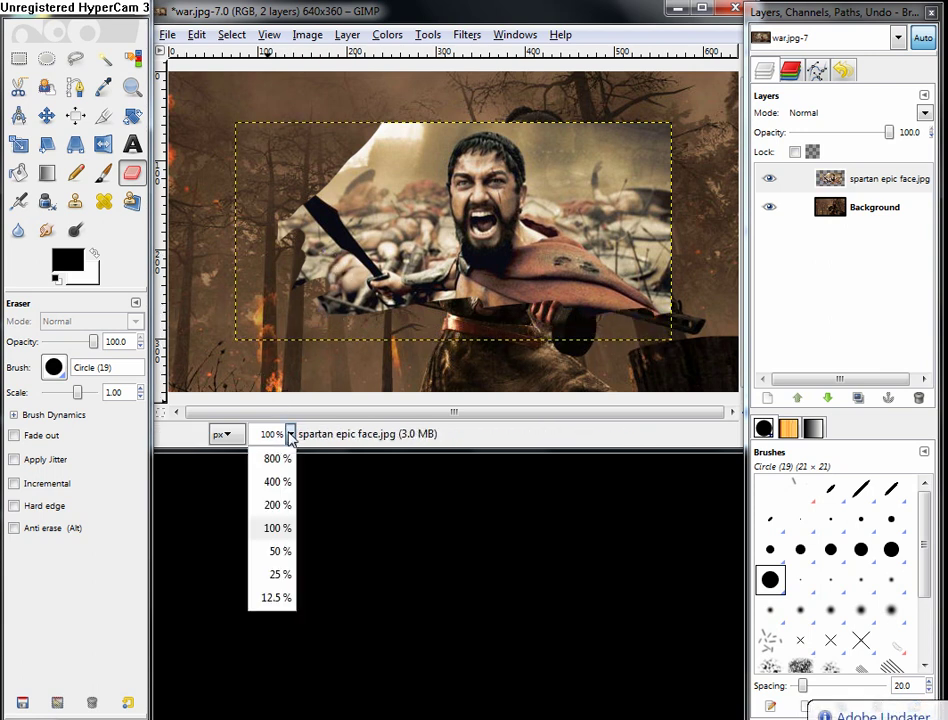
pyautogui.click(47, 237)
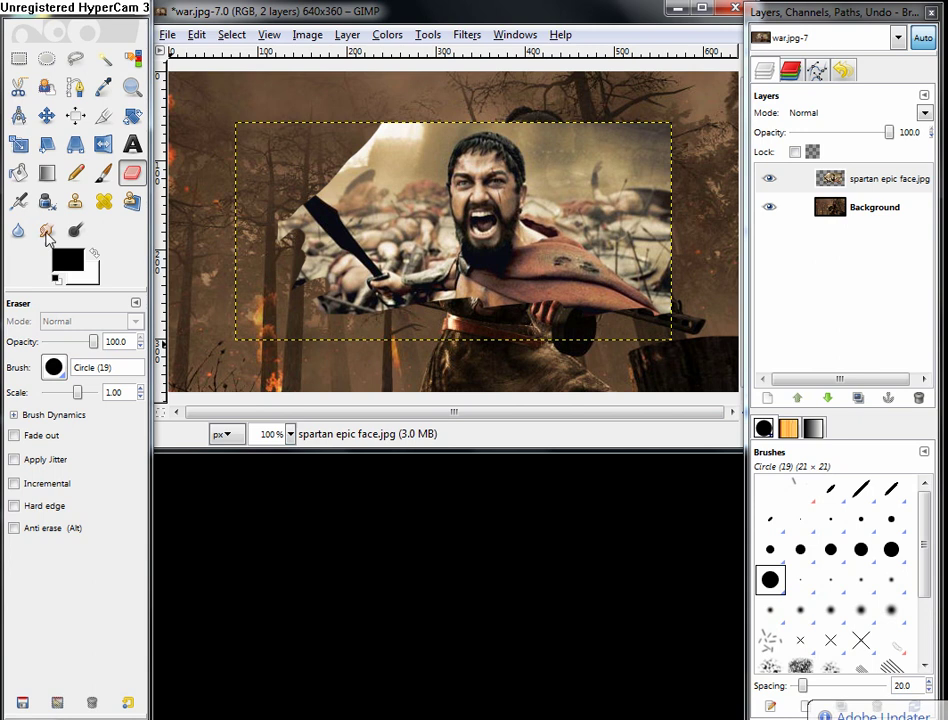
# Choose the Paths tool and zoom to 400% on the Spartan's head
pyautogui.click(77, 90)
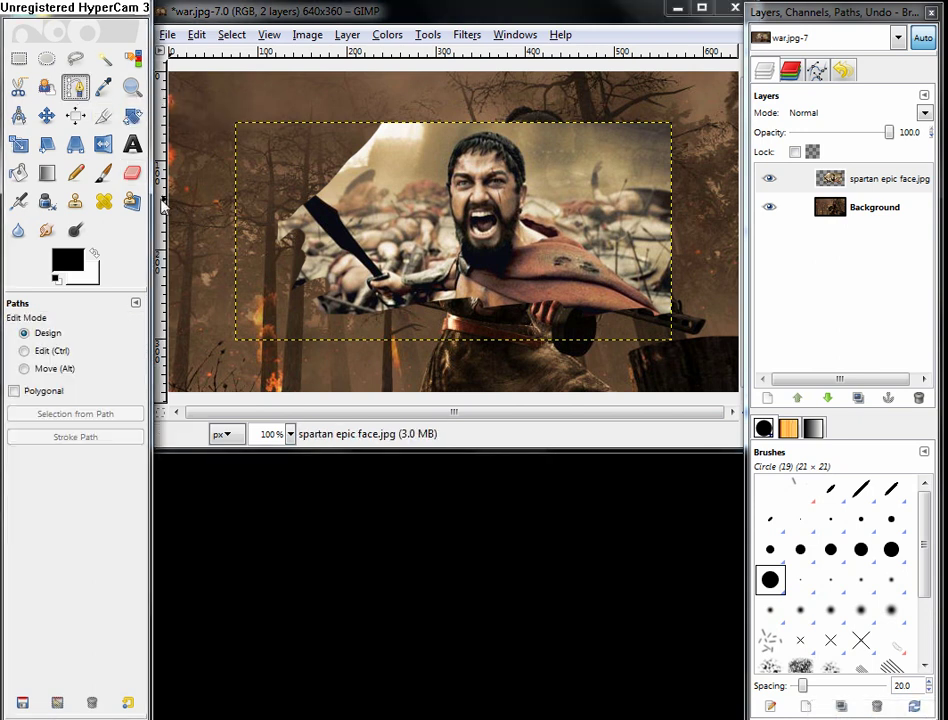
pyautogui.click(290, 435)
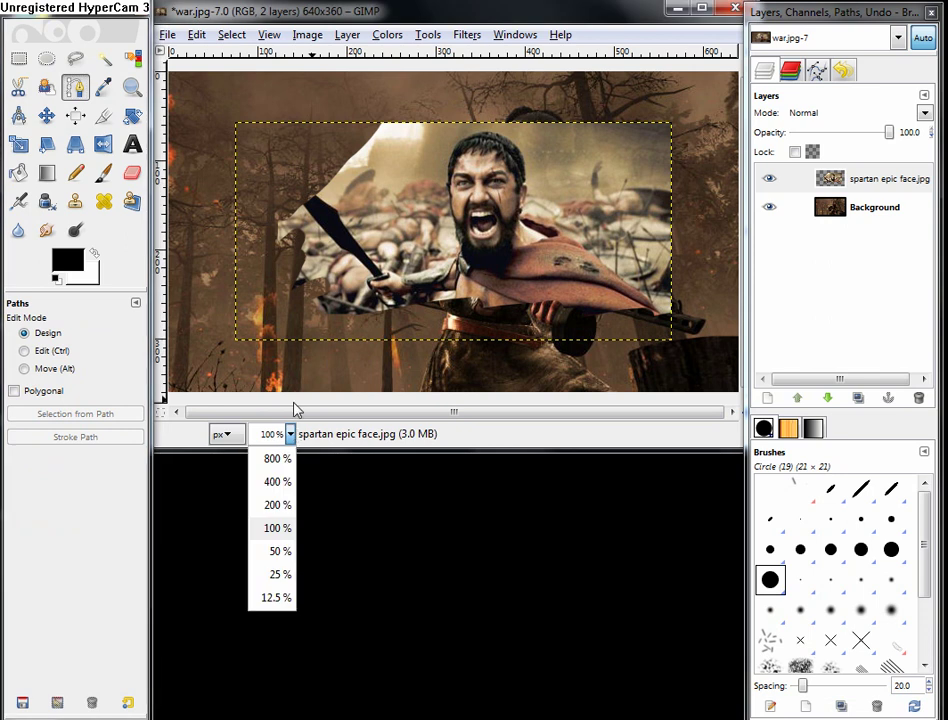
pyautogui.click(278, 482)
pyautogui.moveTo(415, 413); pyautogui.dragTo(444, 417)
pyautogui.scroll(3, 434, 311)
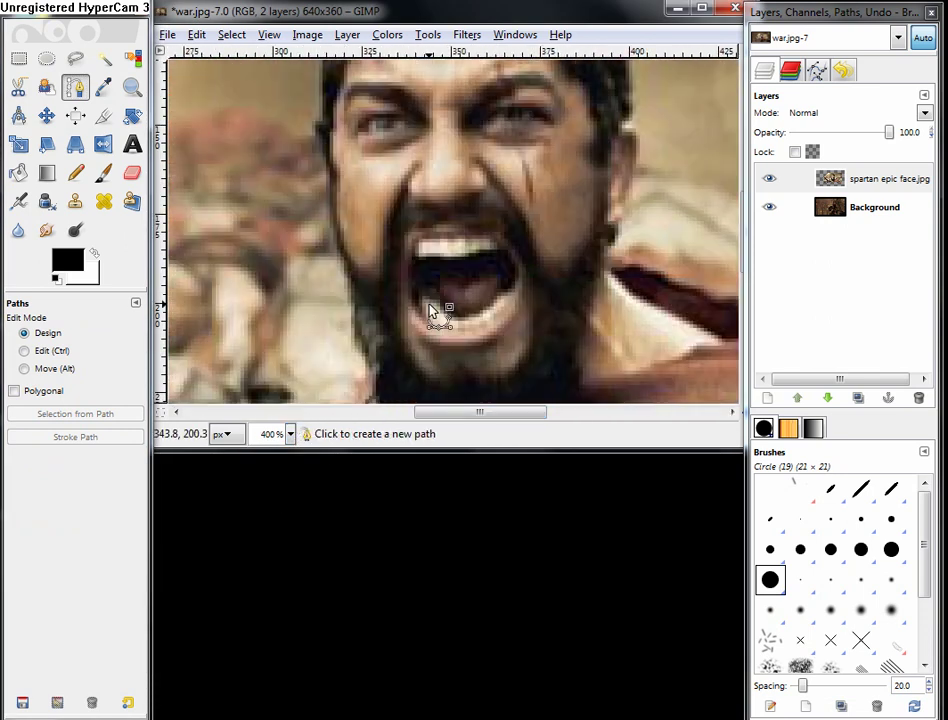
pyautogui.scroll(2, 432, 303)
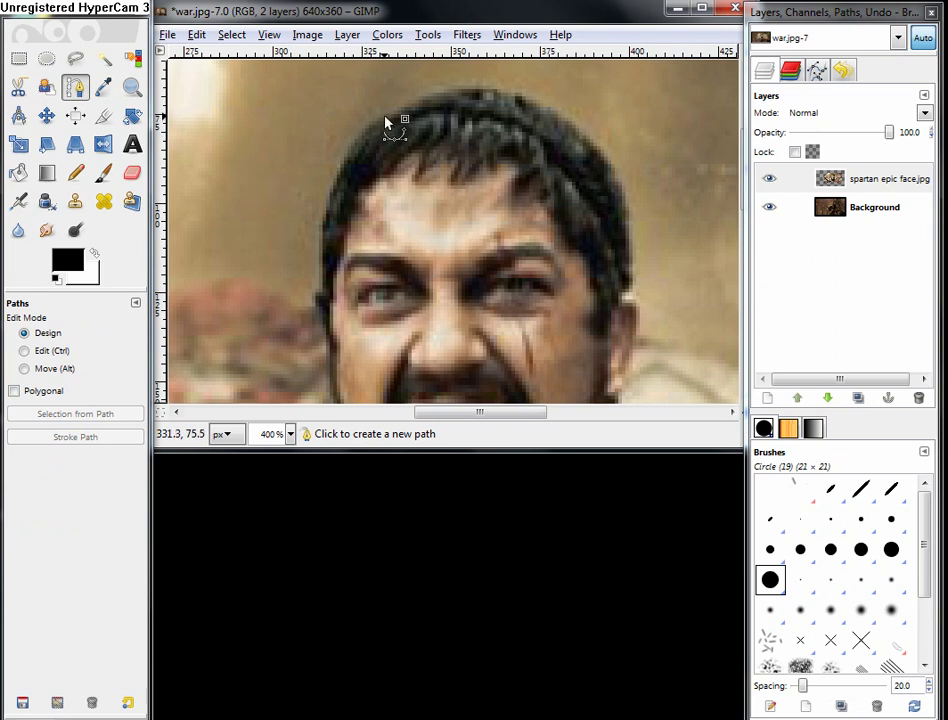
# Place path anchor points across the top of the Spartan's head
pyautogui.click(383, 116)
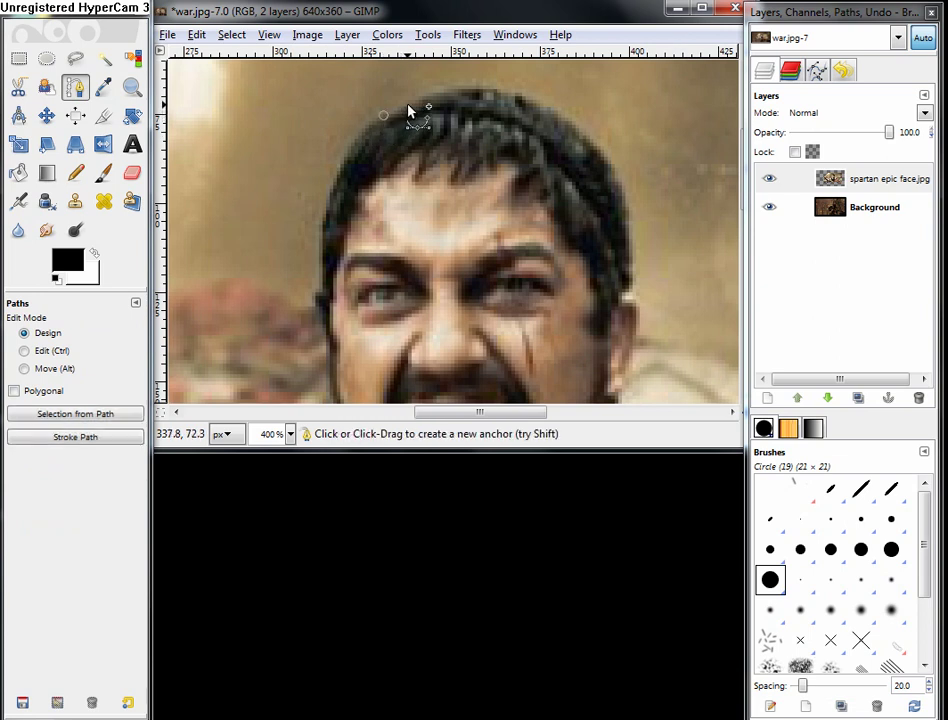
pyautogui.click(422, 99)
pyautogui.click(440, 96)
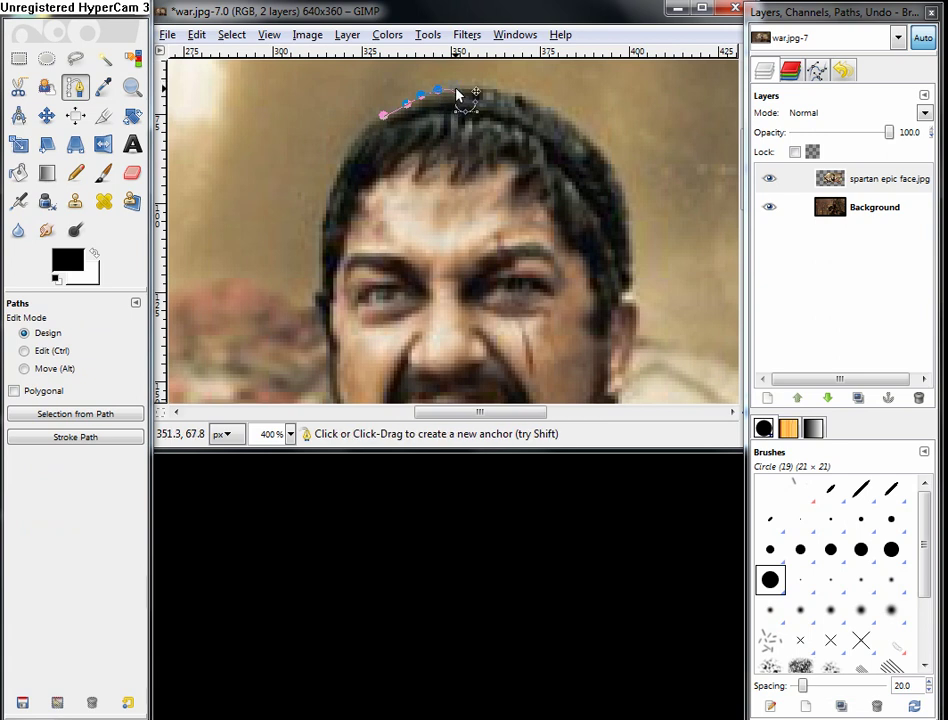
pyautogui.click(480, 87)
pyautogui.click(498, 90)
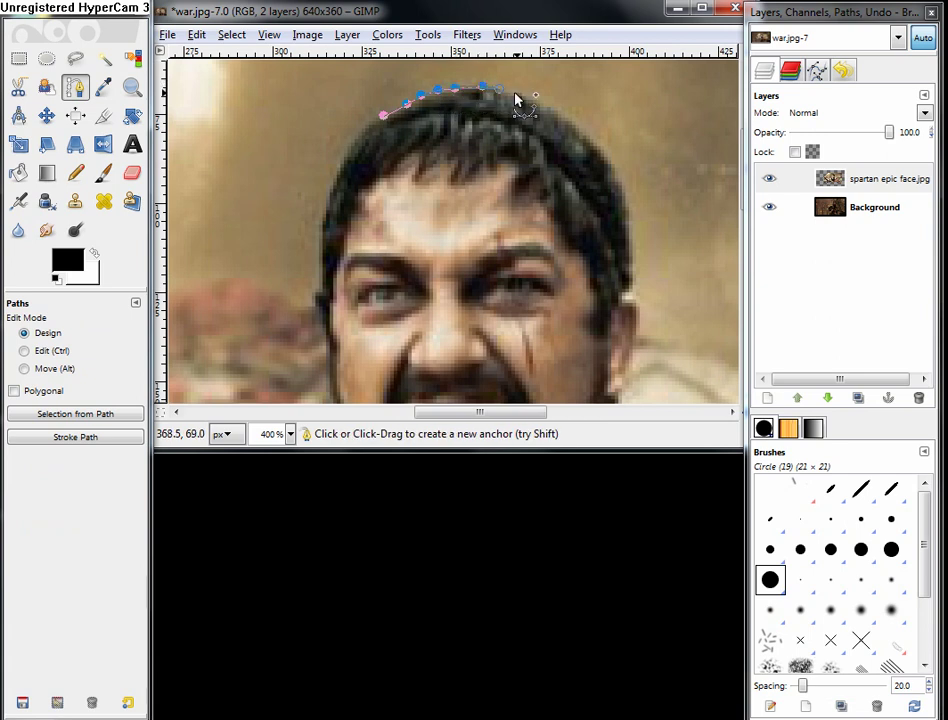
pyautogui.click(517, 95)
pyautogui.click(530, 99)
pyautogui.click(542, 106)
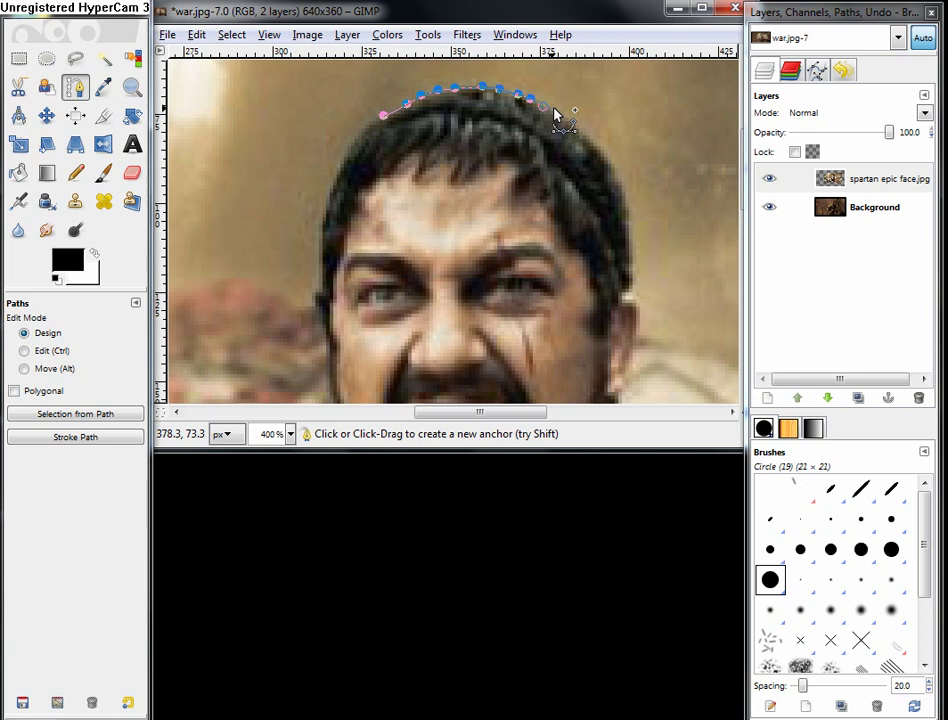
pyautogui.click(563, 118)
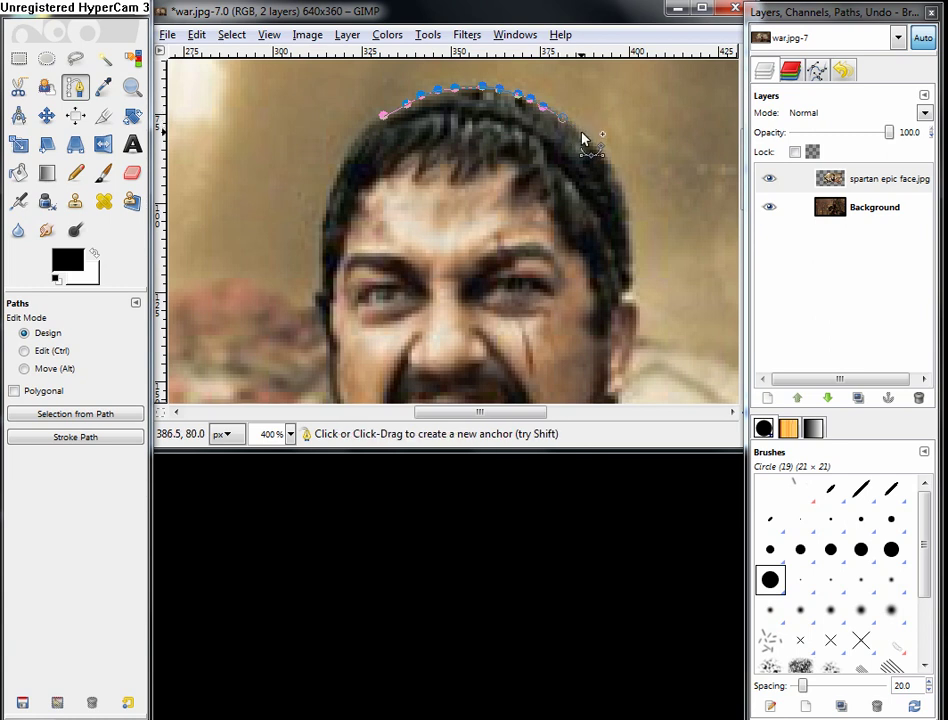
# Continue the path down the right side of the head and cheek
pyautogui.click(580, 131)
pyautogui.click(597, 151)
pyautogui.click(613, 174)
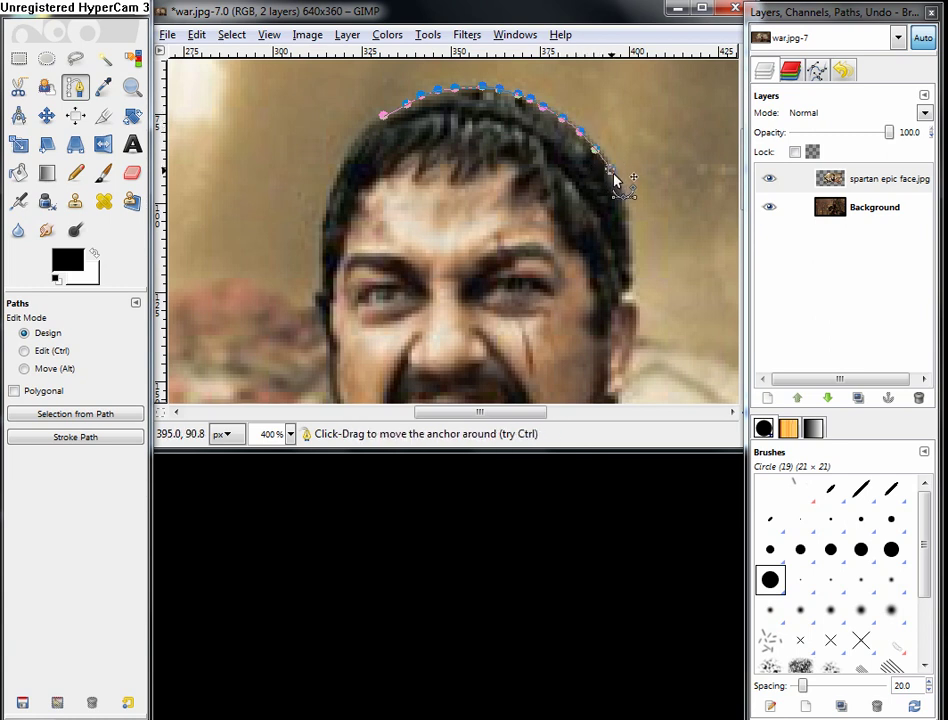
pyautogui.click(621, 196)
pyautogui.click(626, 224)
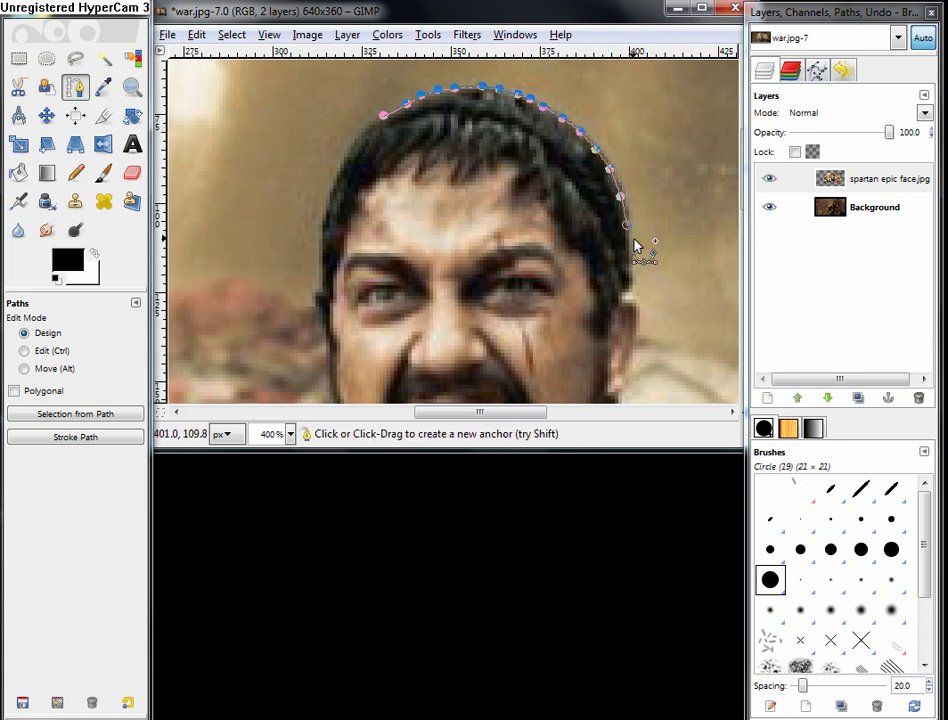
pyautogui.click(627, 251)
pyautogui.click(626, 274)
pyautogui.click(625, 285)
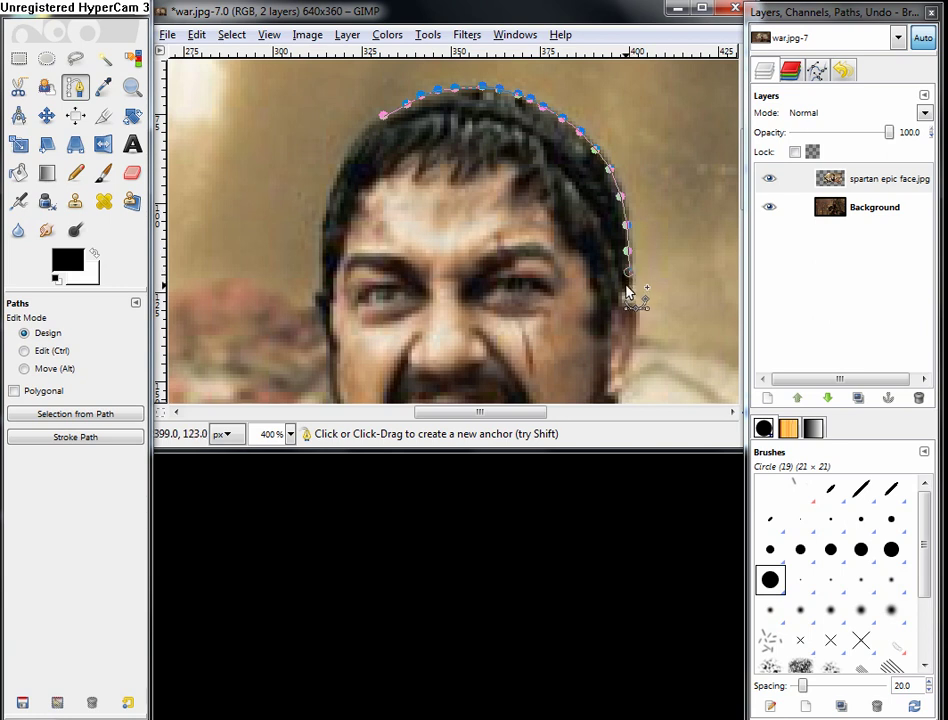
pyautogui.scroll(-3, 636, 305)
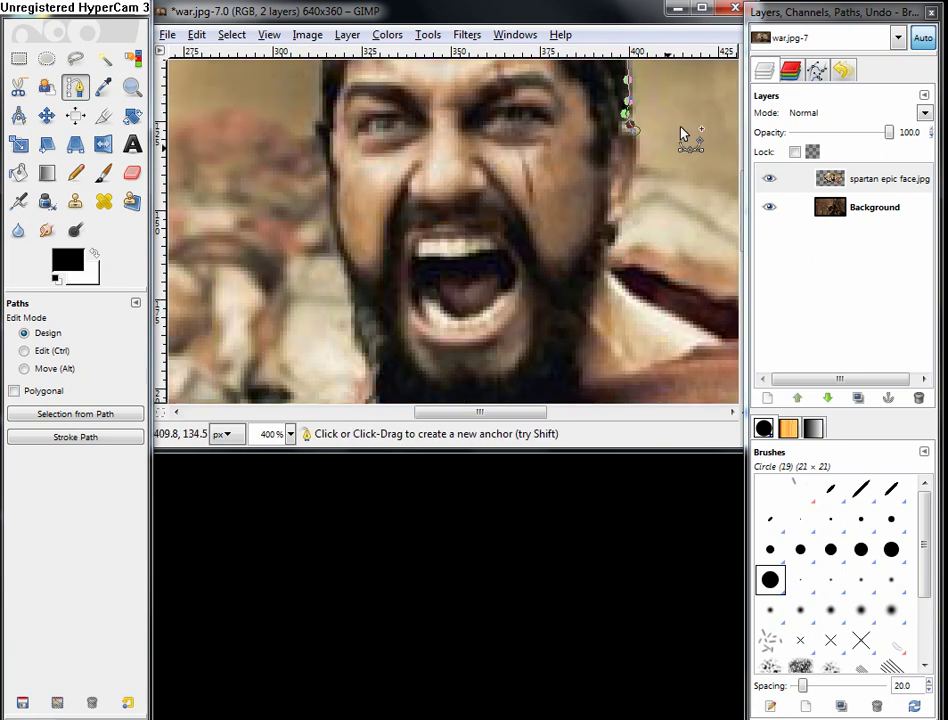
pyautogui.click(636, 165)
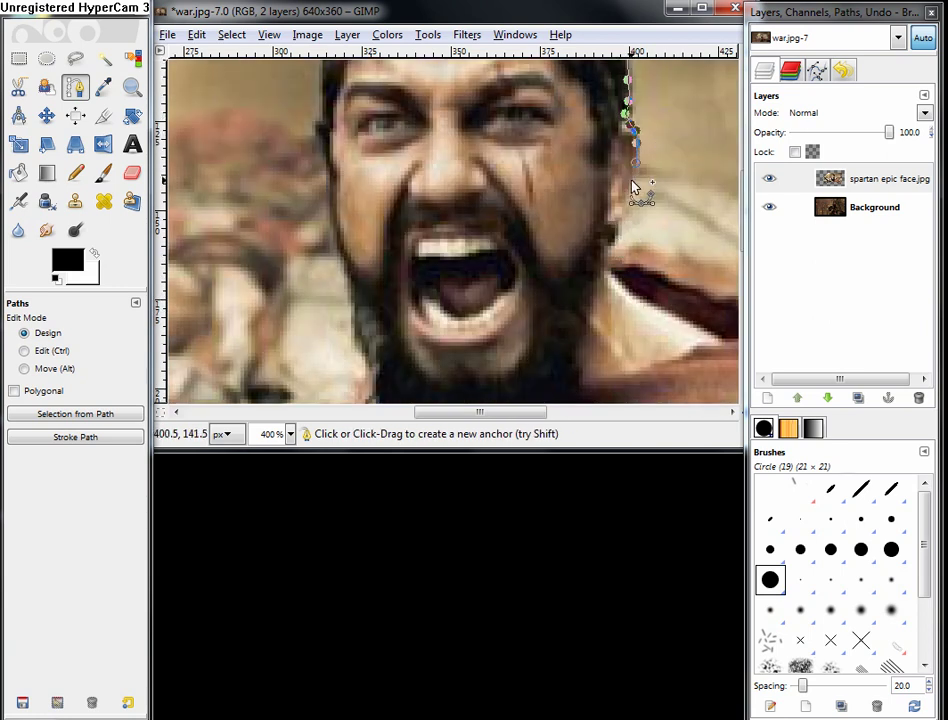
pyautogui.click(619, 210)
pyautogui.click(606, 228)
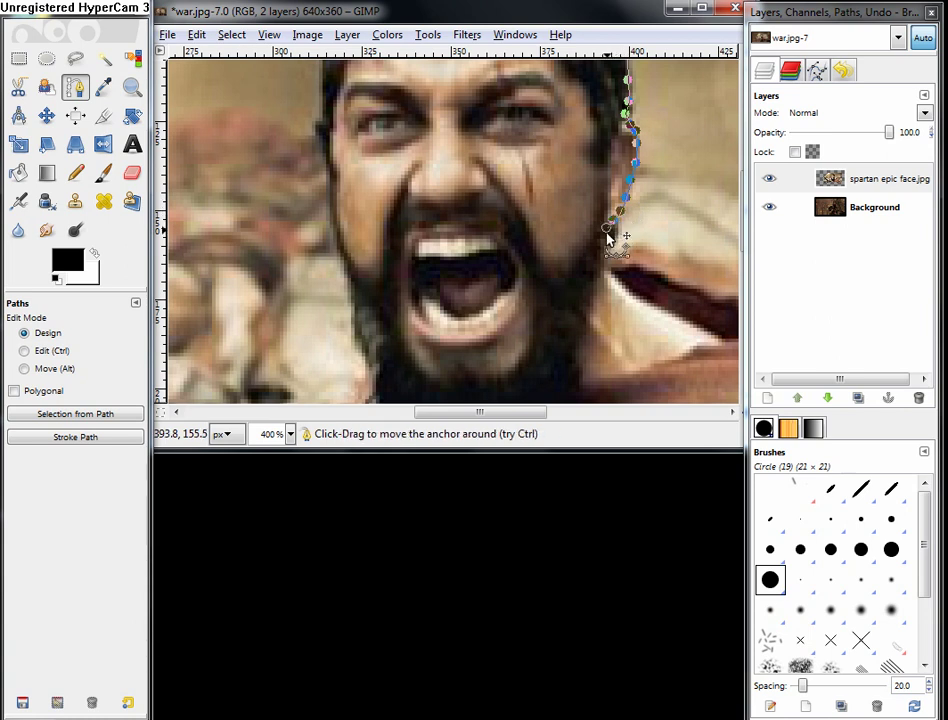
# Trace the path down the beard's right edge toward its bottom
pyautogui.scroll(-3, 586, 233)
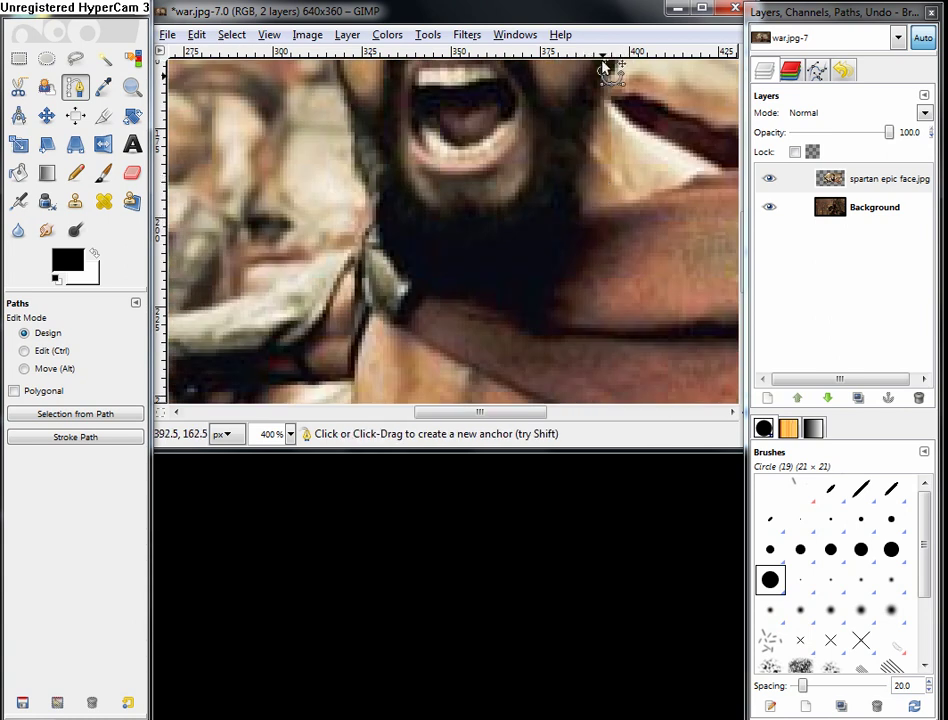
pyautogui.click(594, 102)
pyautogui.click(580, 152)
pyautogui.click(578, 170)
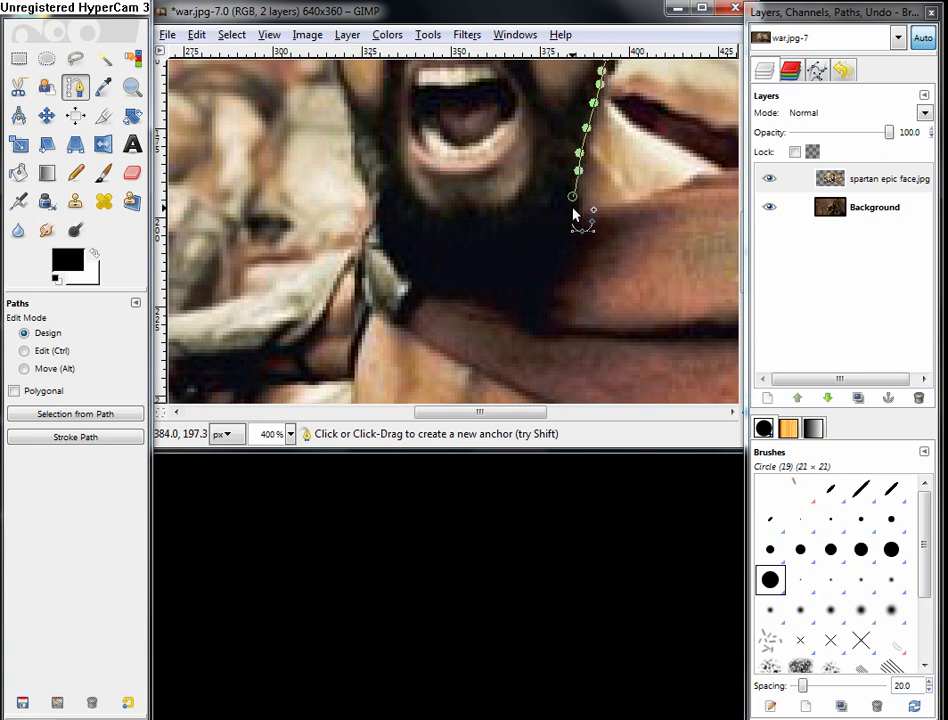
pyautogui.click(567, 222)
pyautogui.click(562, 238)
pyautogui.click(556, 249)
pyautogui.click(544, 257)
pyautogui.click(531, 268)
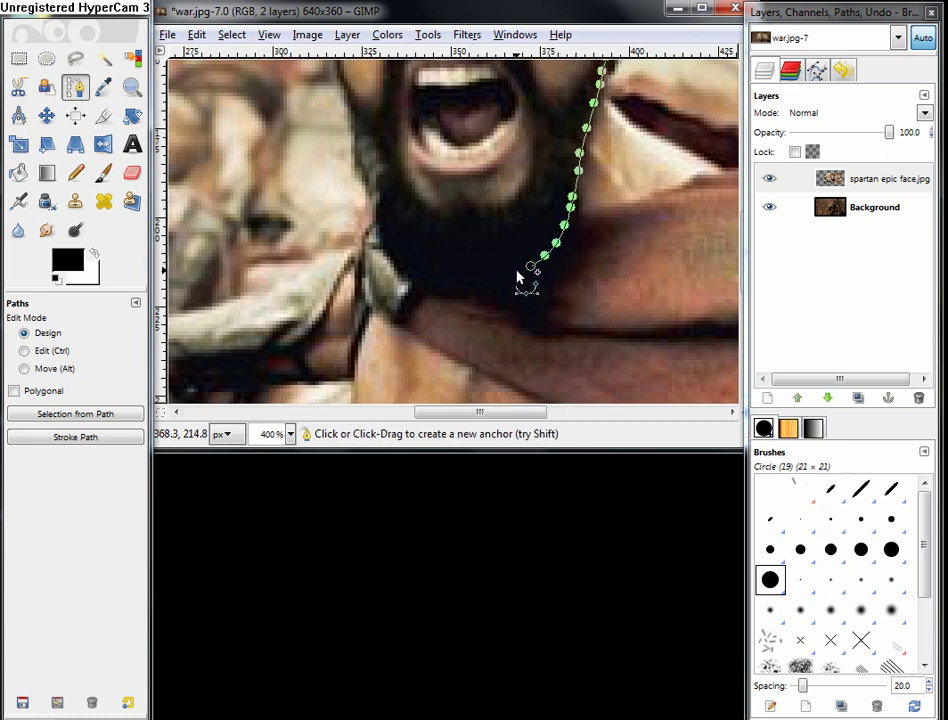
# Trace along the bottom of the beard and up its left edge
pyautogui.click(482, 273)
pyautogui.click(461, 274)
pyautogui.click(439, 273)
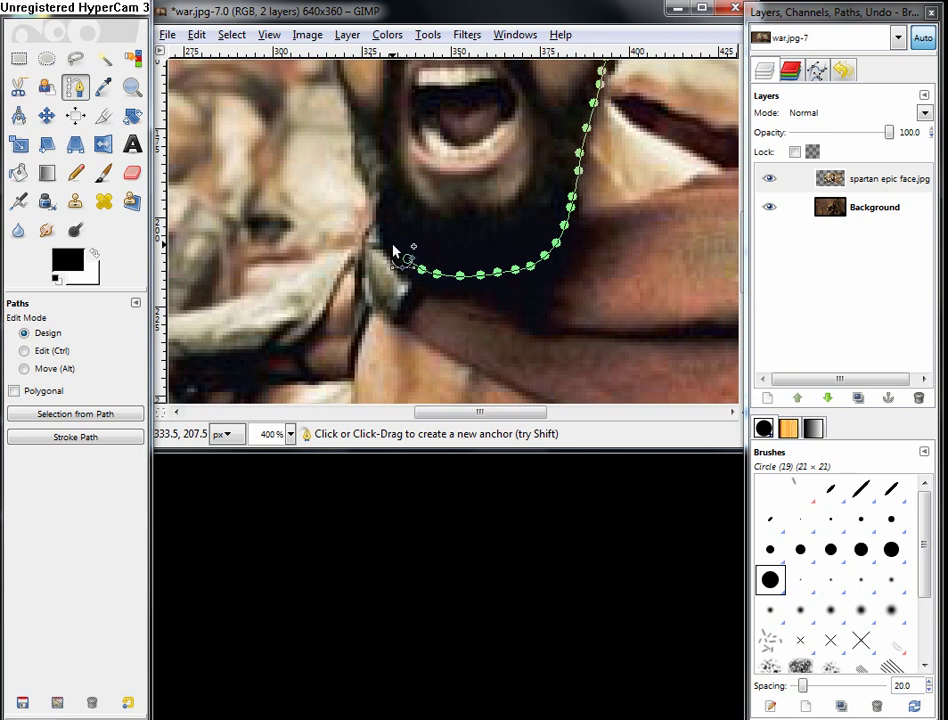
pyautogui.click(390, 243)
pyautogui.click(383, 221)
pyautogui.click(381, 198)
pyautogui.click(376, 177)
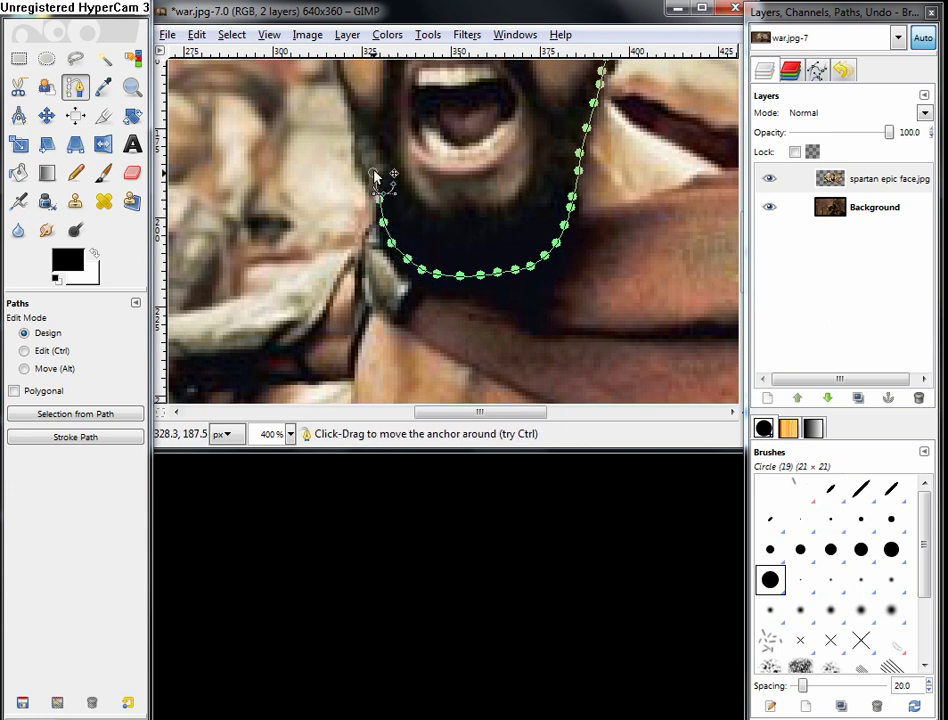
pyautogui.click(364, 147)
pyautogui.click(355, 116)
# Trace up the face's left side and temple over the hair, closing the outline
pyautogui.scroll(3, 352, 130)
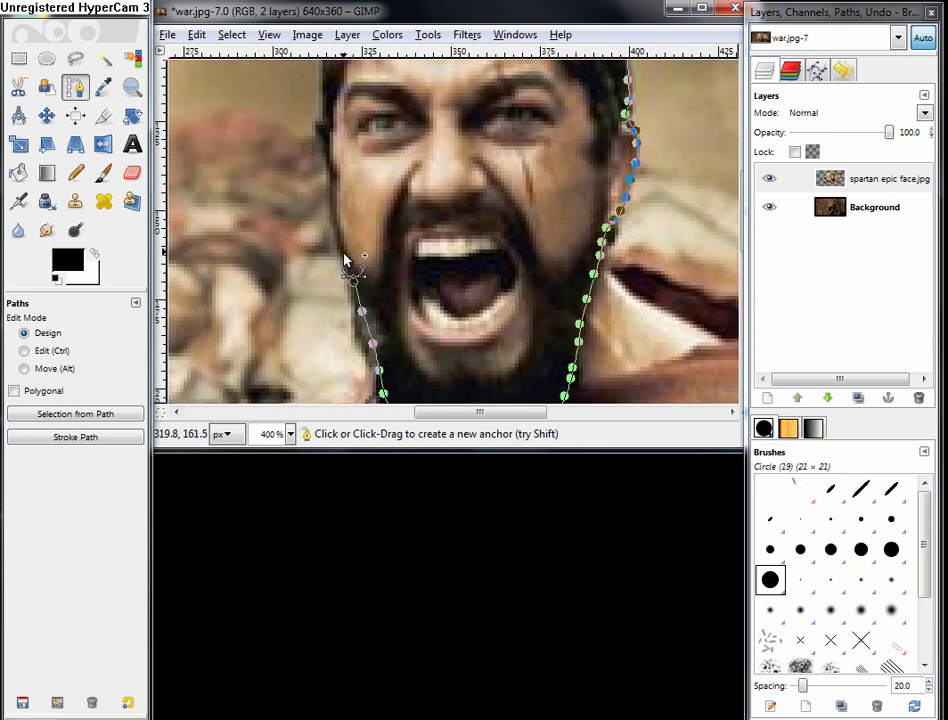
pyautogui.click(341, 248)
pyautogui.click(336, 216)
pyautogui.click(334, 188)
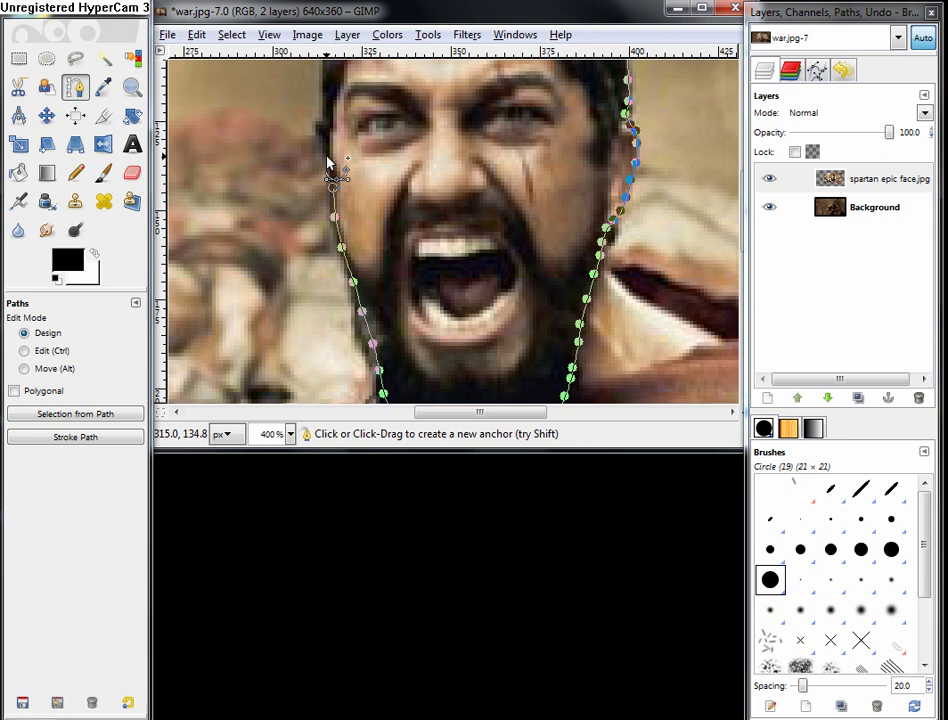
pyautogui.click(326, 155)
pyautogui.click(320, 121)
pyautogui.scroll(2, 322, 131)
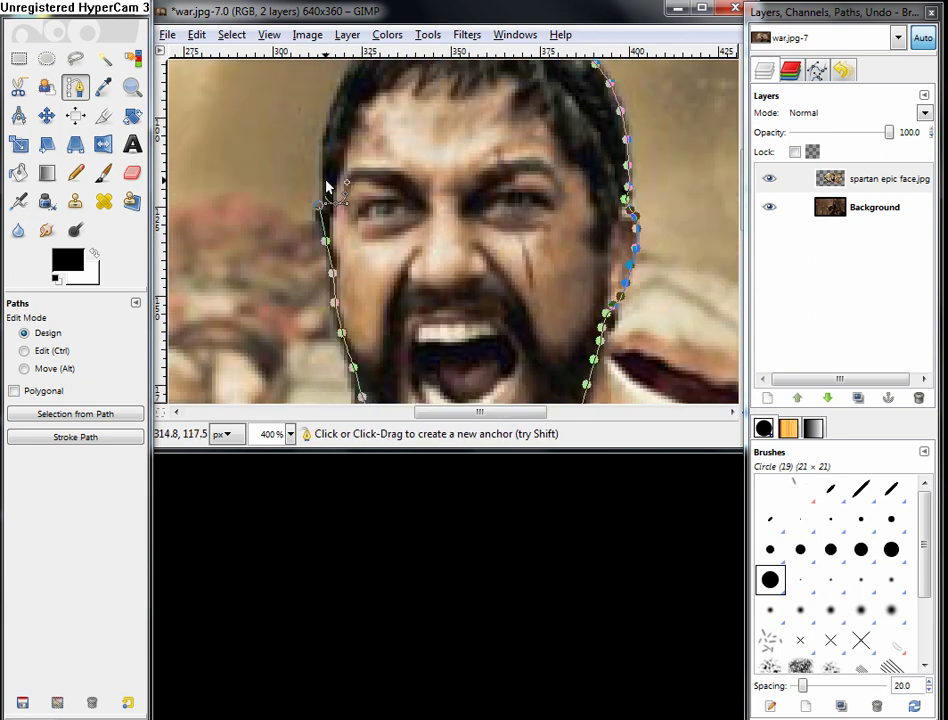
pyautogui.click(328, 171)
pyautogui.click(328, 138)
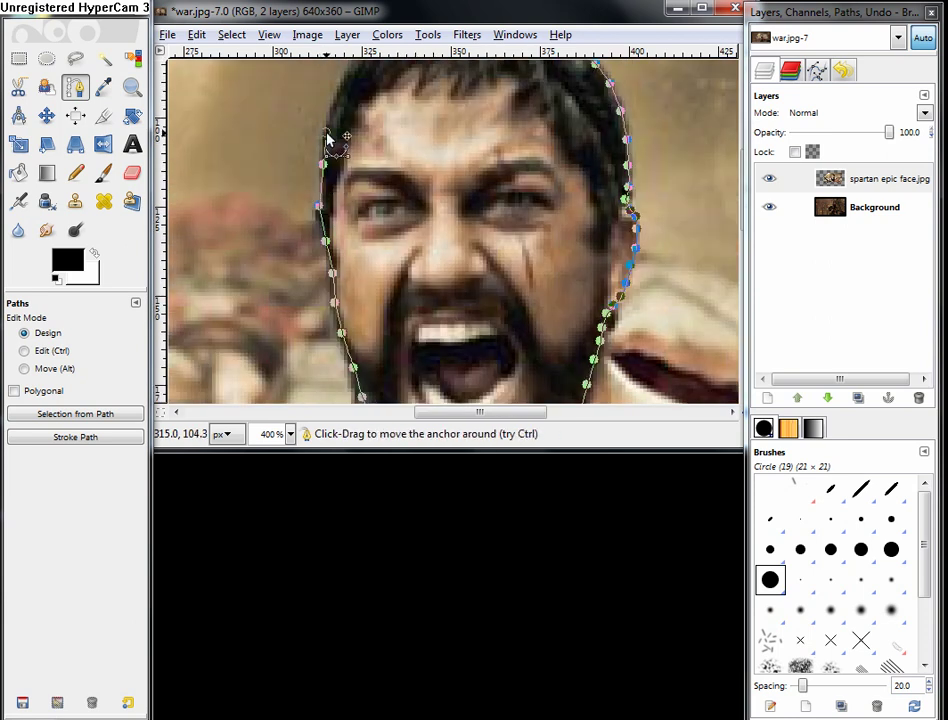
pyautogui.scroll(2, 328, 138)
pyautogui.click(332, 181)
pyautogui.click(350, 147)
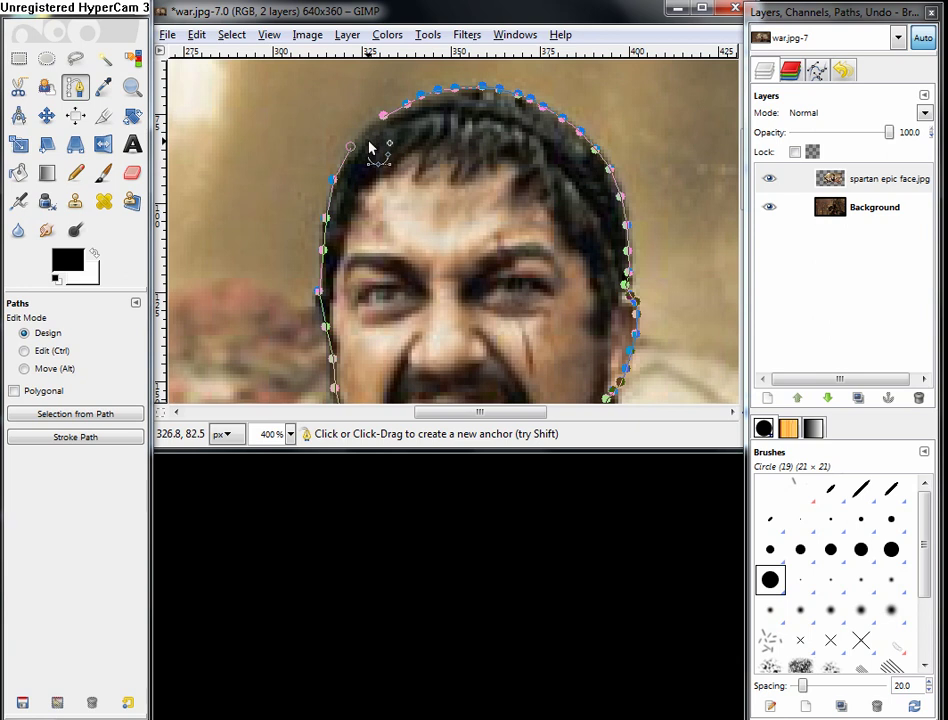
pyautogui.press('ctrl')
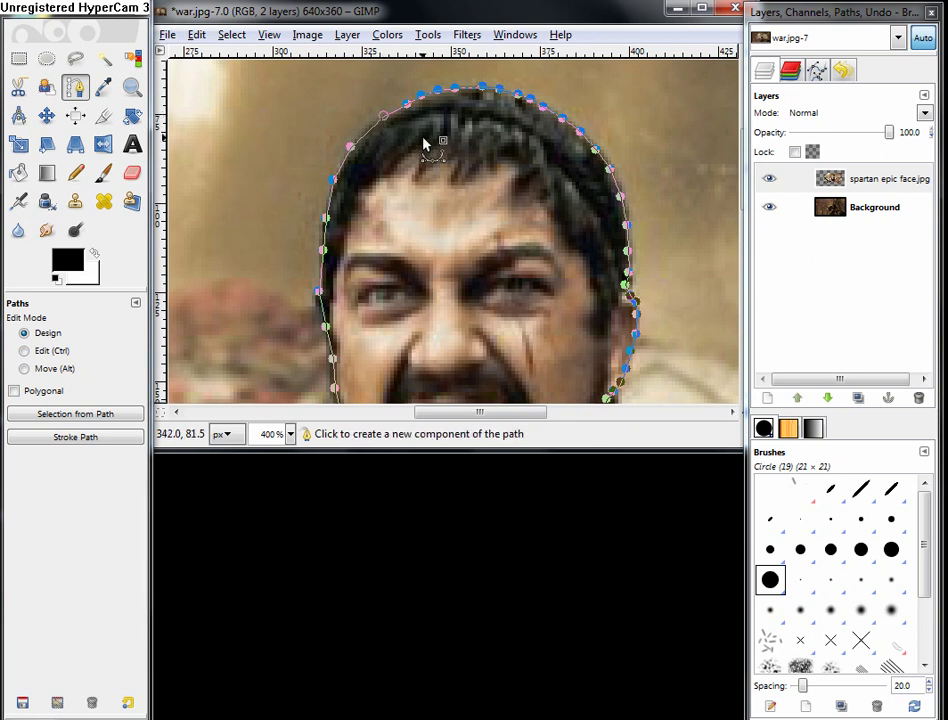
# Turn the outline into a selection, invert it and delete everything around the face
pyautogui.hotkey('shift', 'v')
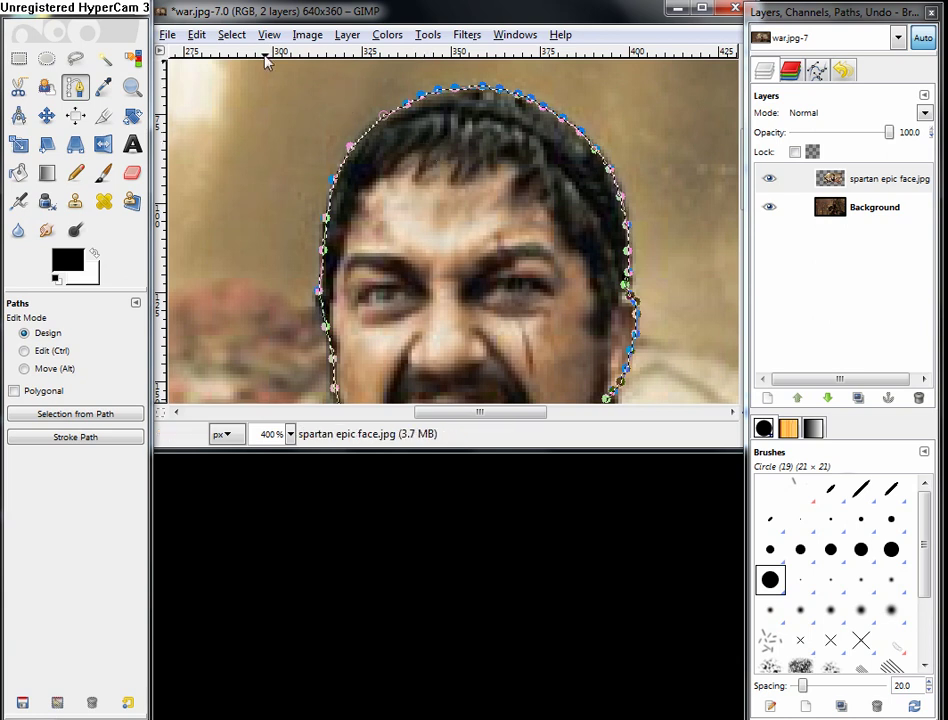
pyautogui.click(232, 36)
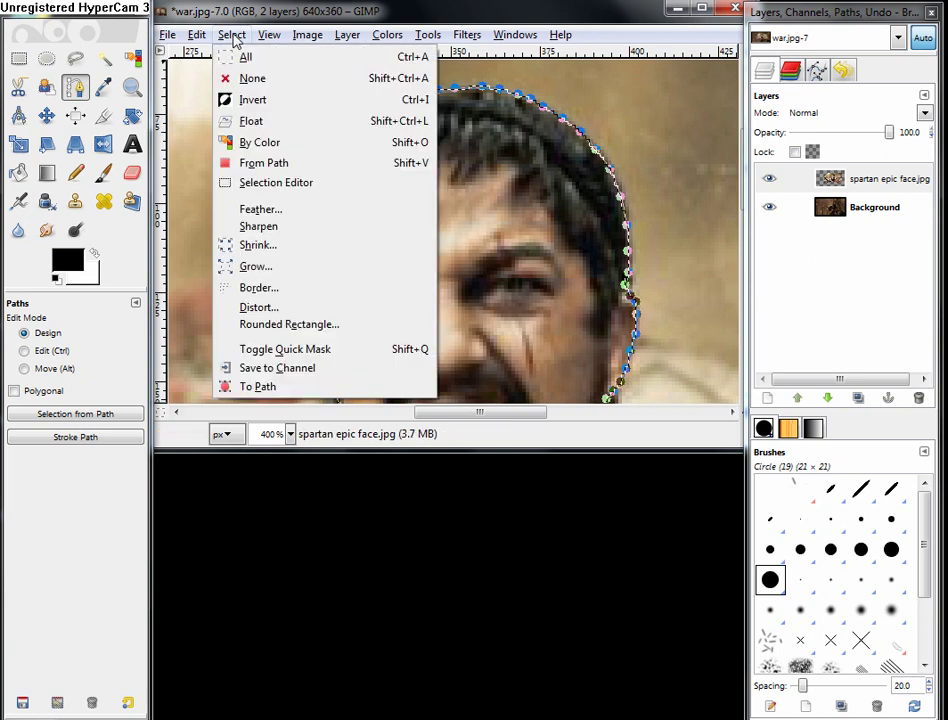
pyautogui.click(256, 101)
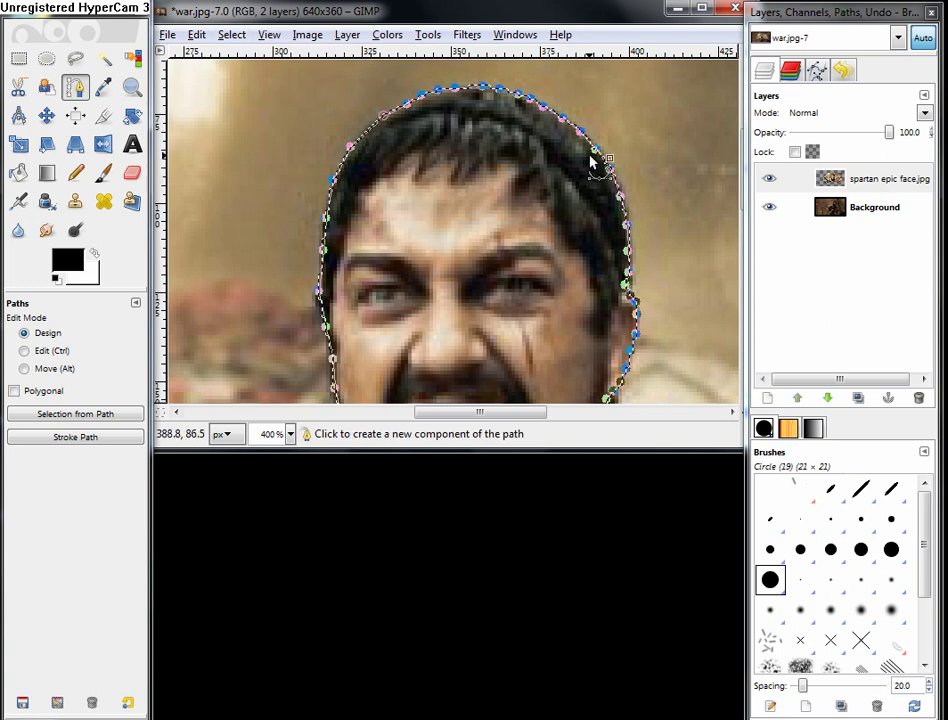
pyautogui.press('Delete')
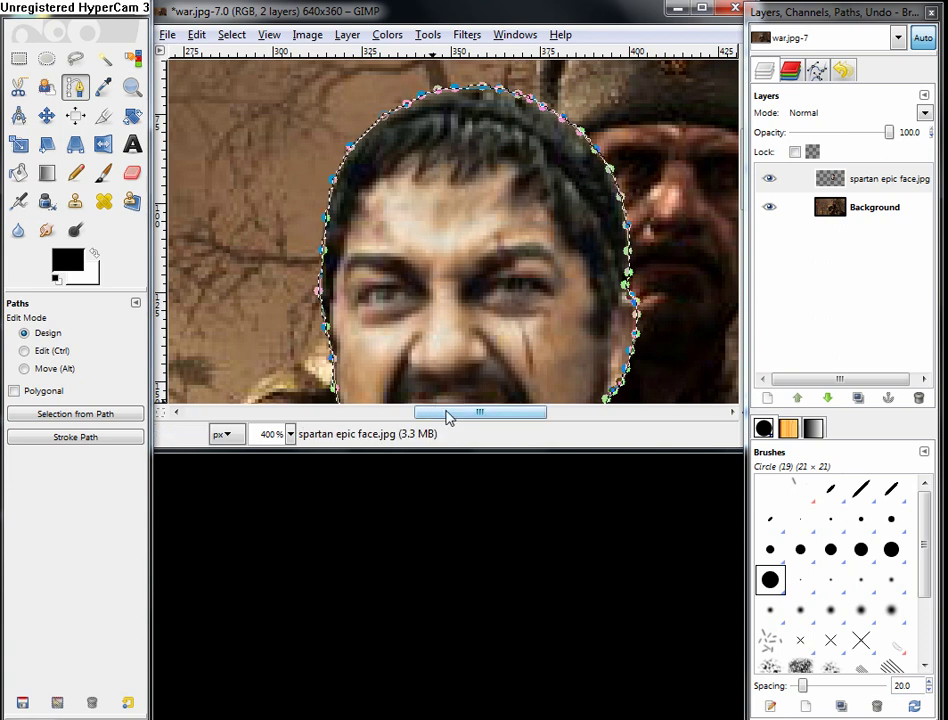
pyautogui.moveTo(449, 415)
pyautogui.mouseDown()
pyautogui.moveTo(463, 415)
pyautogui.moveTo(452, 415)
pyautogui.mouseUp()
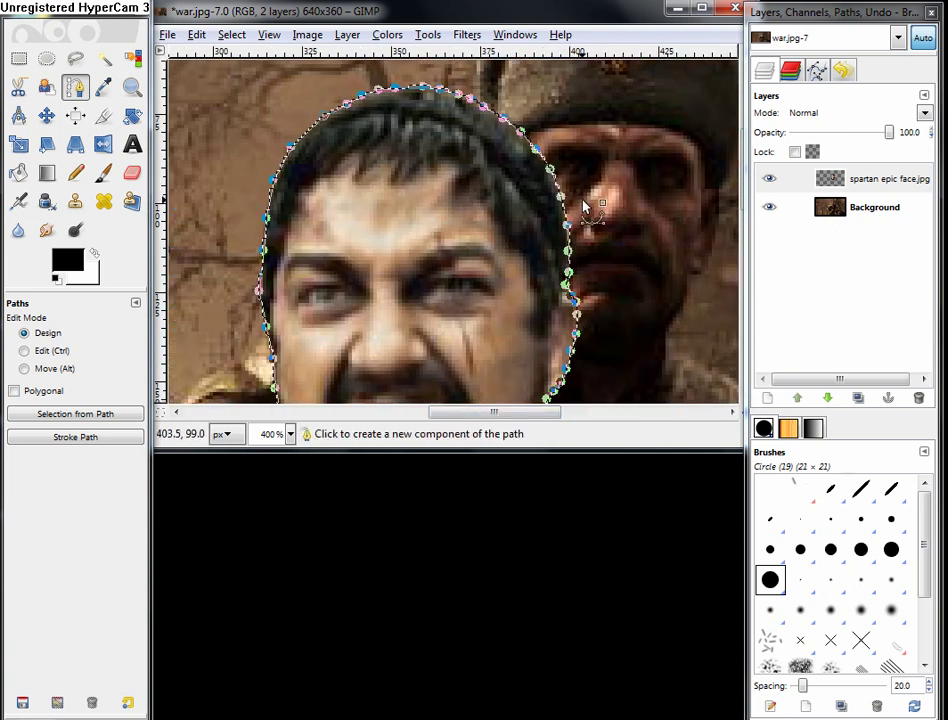
pyautogui.scroll(-3, 600, 213)
pyautogui.click(291, 440)
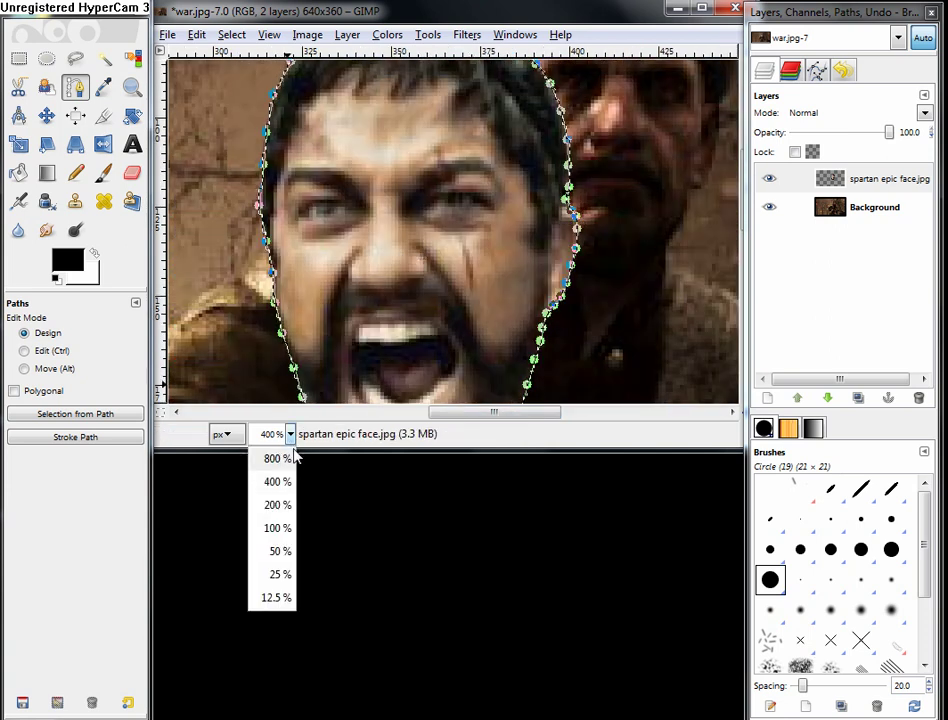
# At 100% zoom, deselect all and move the face layer onto the soldier's head
pyautogui.click(290, 527)
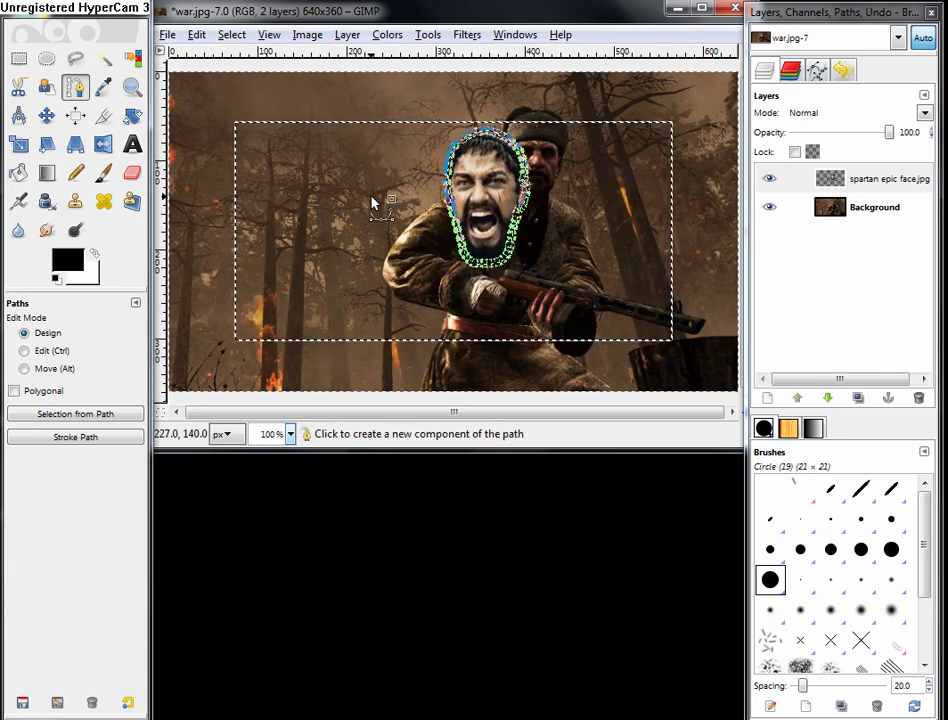
pyautogui.click(234, 37)
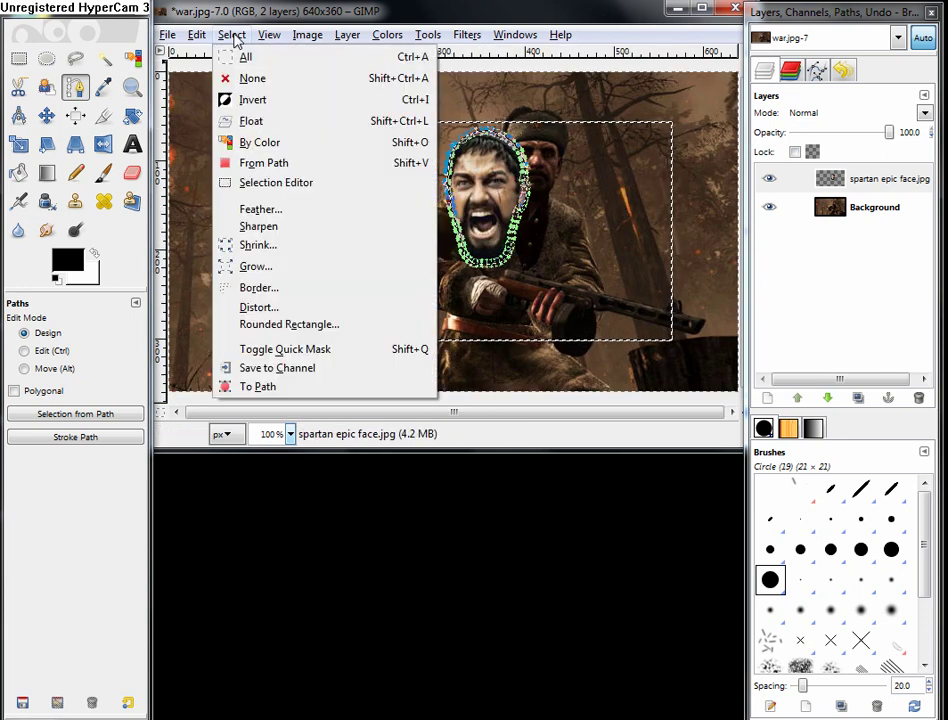
pyautogui.click(255, 79)
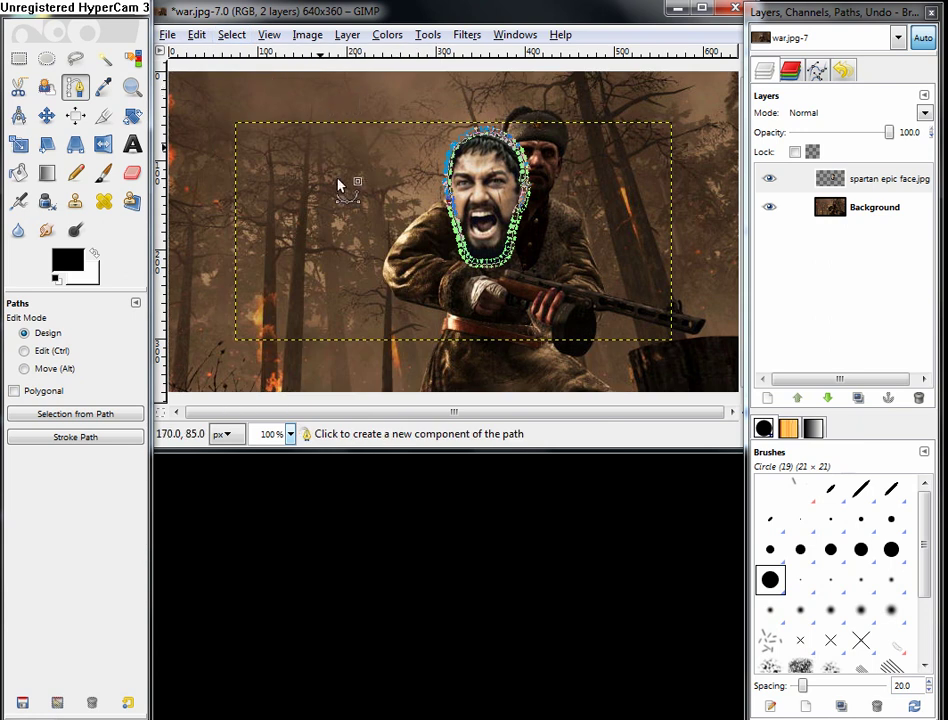
pyautogui.click(47, 118)
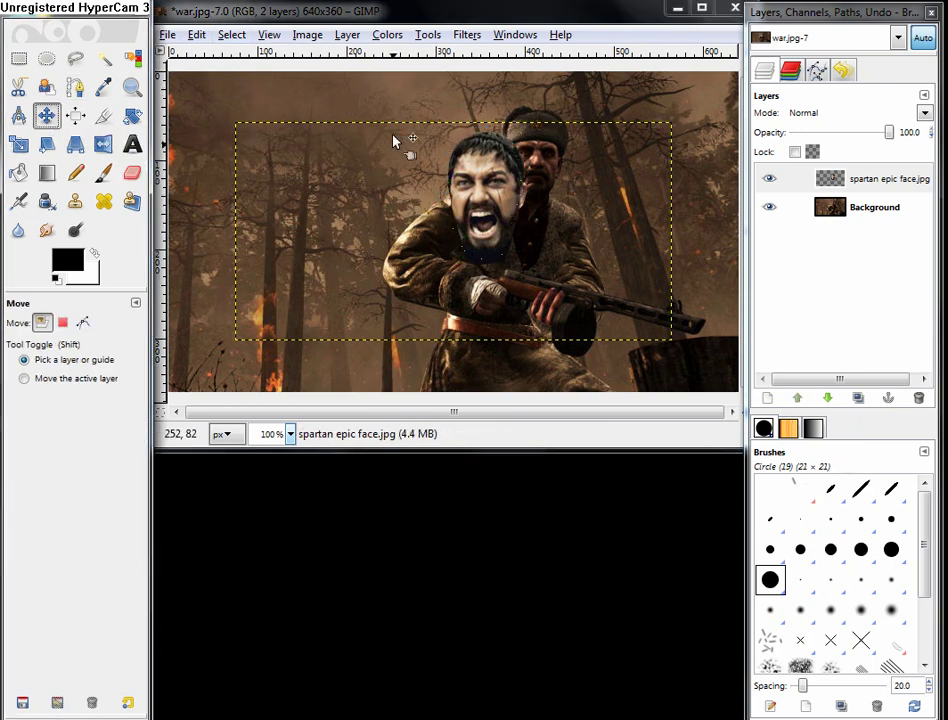
pyautogui.moveTo(466, 184); pyautogui.dragTo(528, 144)
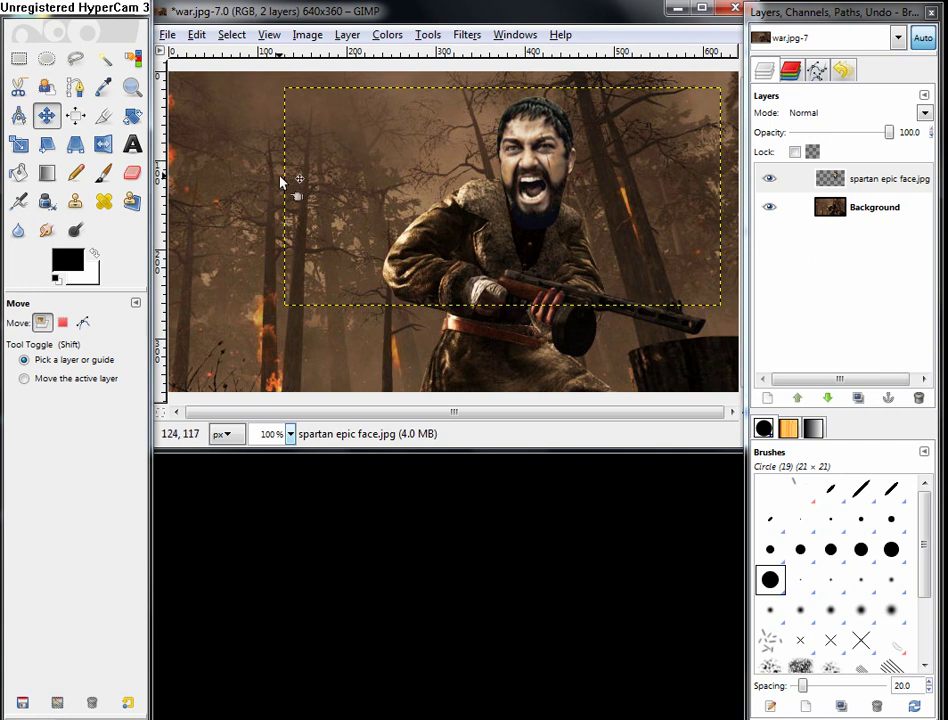
# Scale the face layer to 438×219 and nudge it 26 px right, 8 px down
pyautogui.click(20, 146)
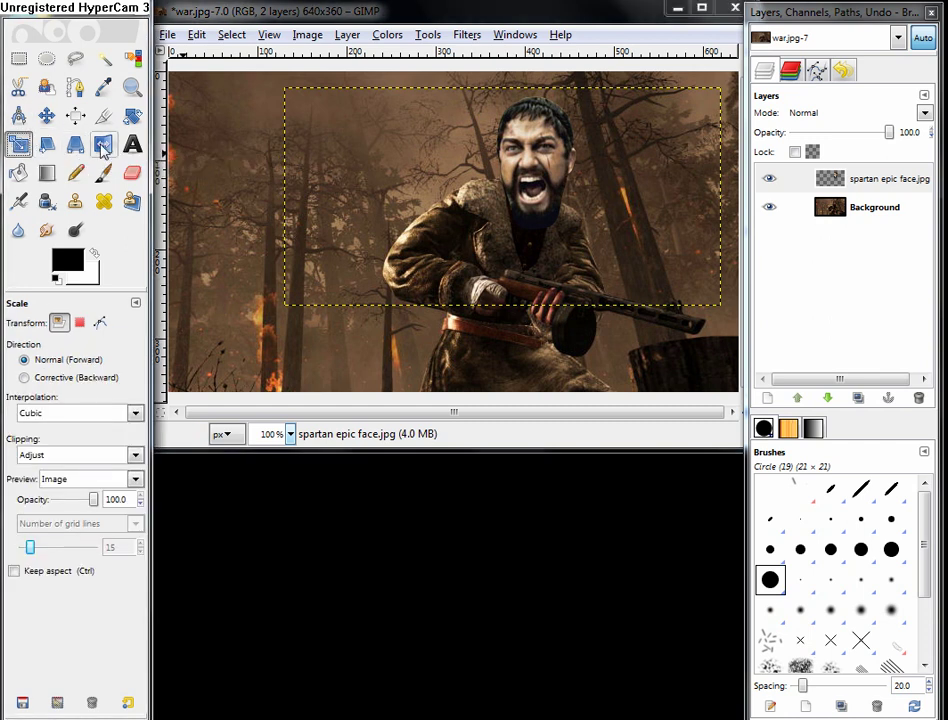
pyautogui.click(563, 161)
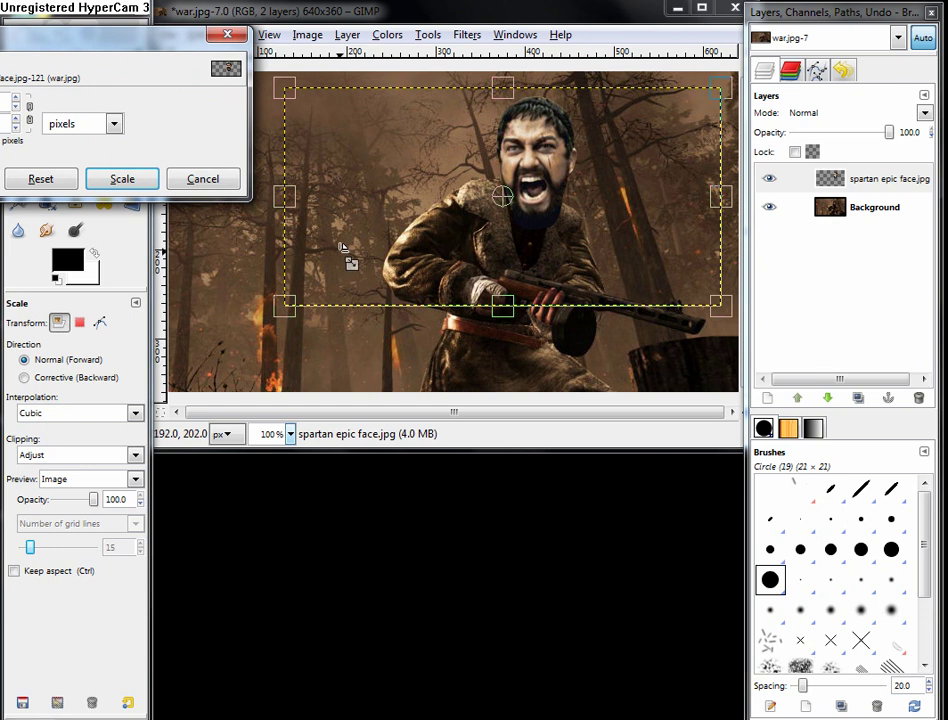
pyautogui.moveTo(148, 44); pyautogui.dragTo(239, 46)
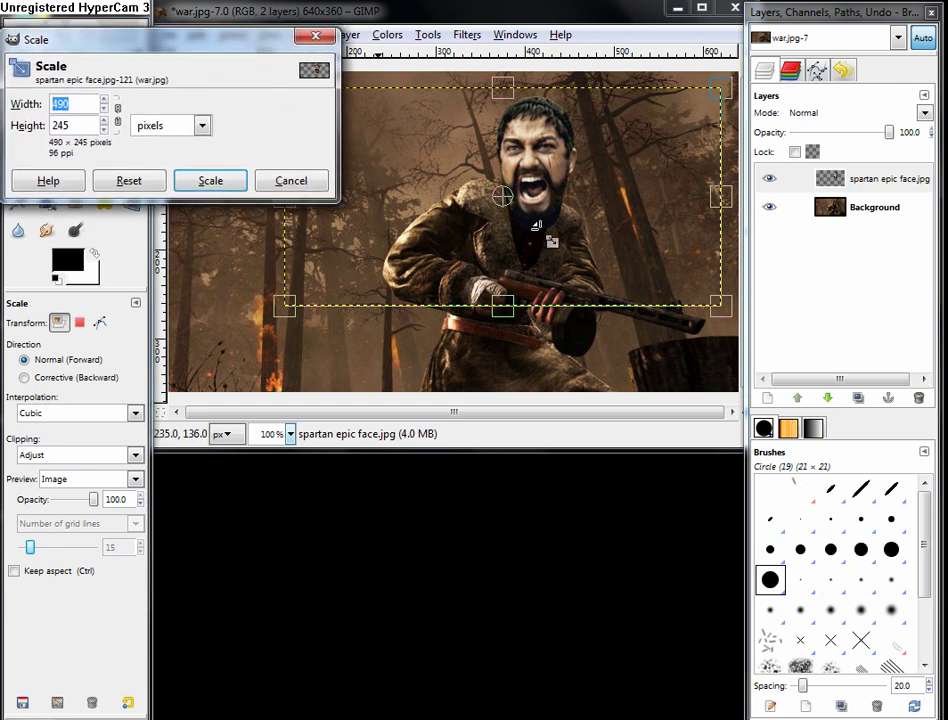
pyautogui.click(734, 317)
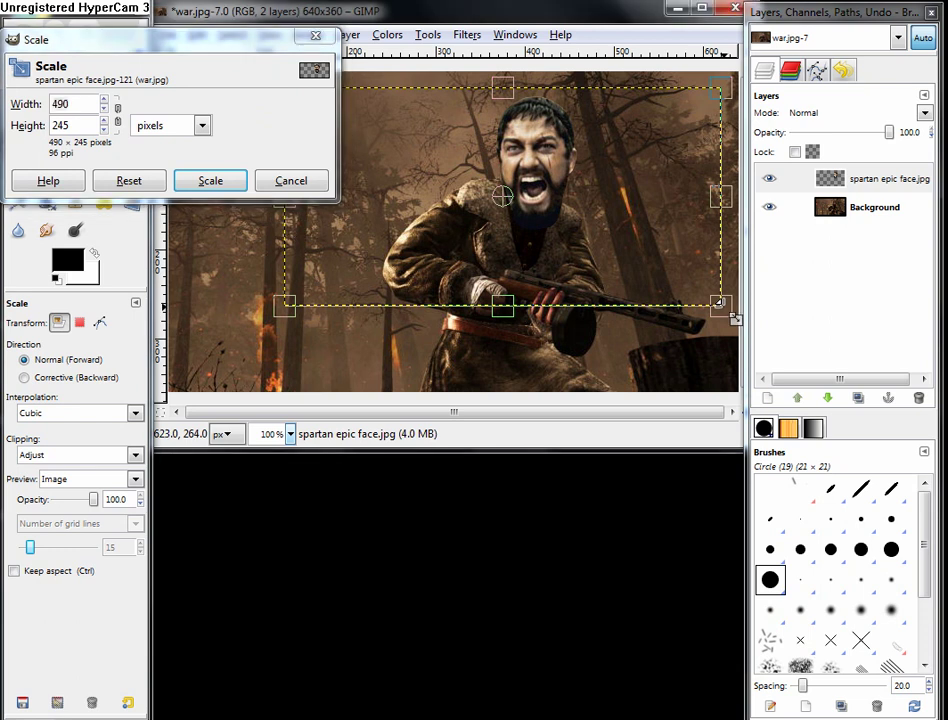
pyautogui.moveTo(735, 318); pyautogui.dragTo(637, 280)
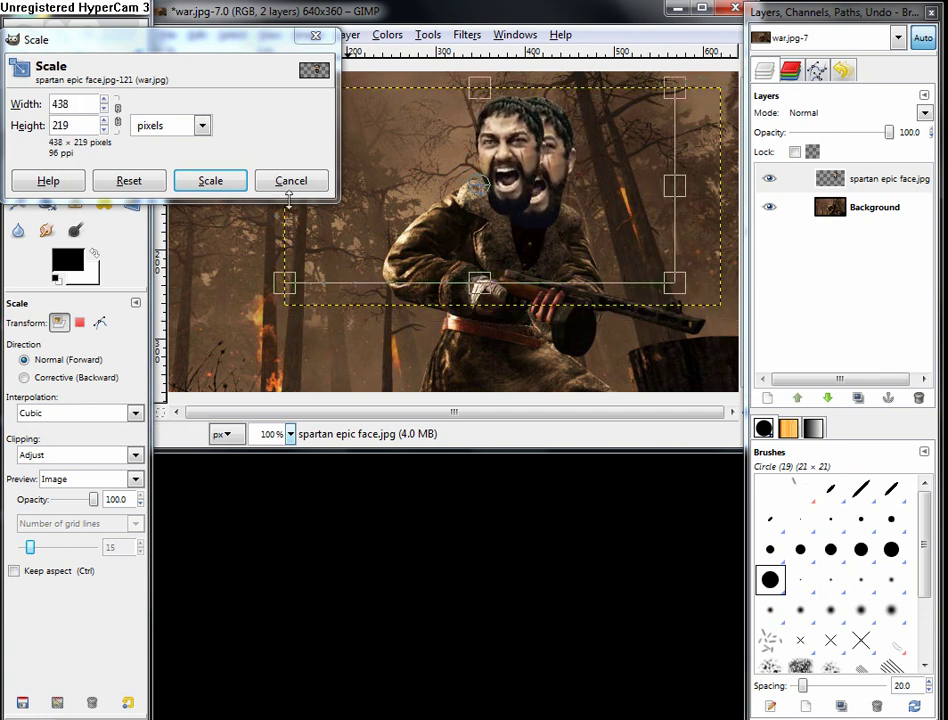
pyautogui.click(215, 186)
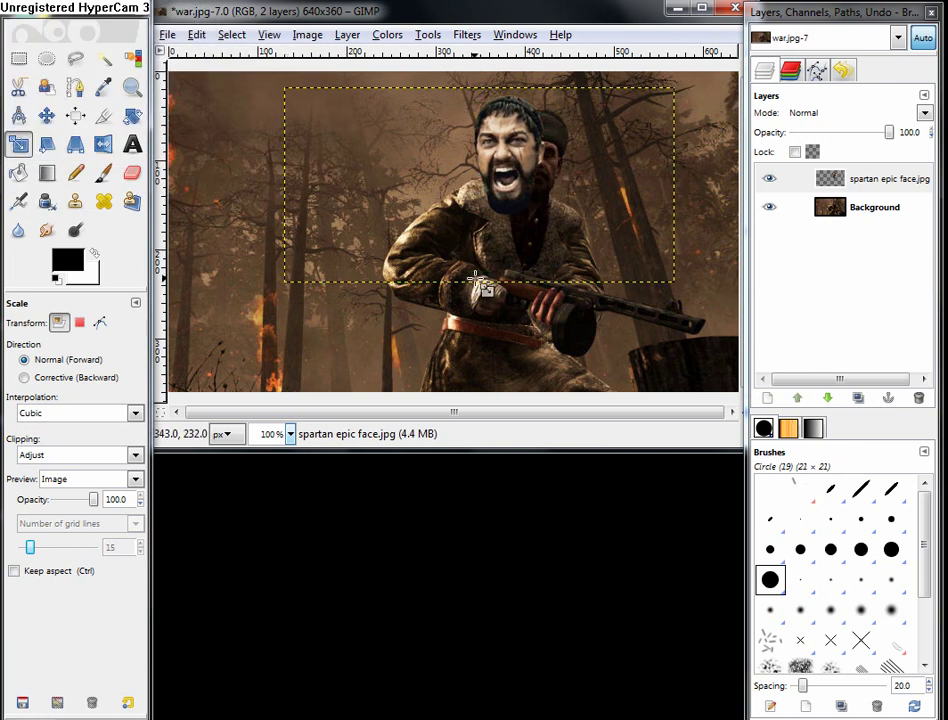
pyautogui.click(46, 117)
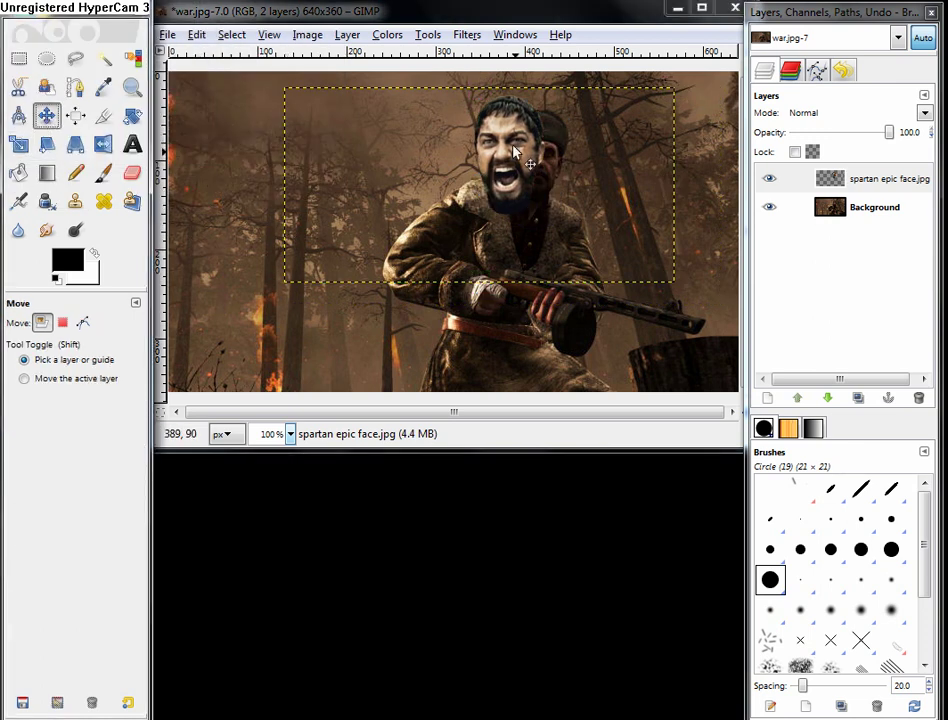
pyautogui.moveTo(502, 130); pyautogui.dragTo(530, 147)
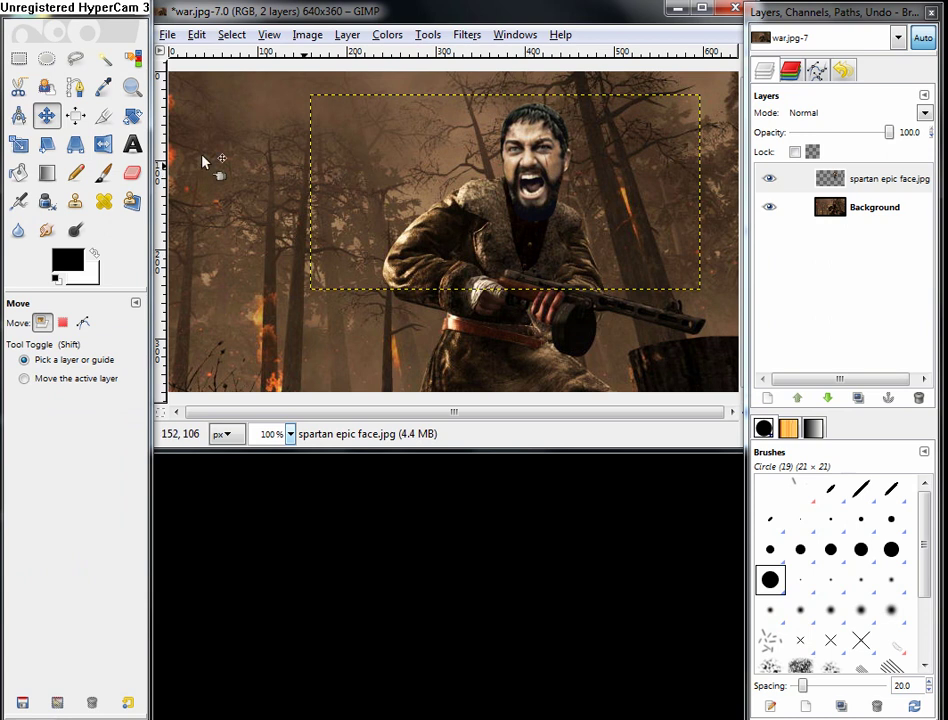
# Try a perspective warp on the face corners, discard it, and move the face higher onto the head
pyautogui.click(75, 147)
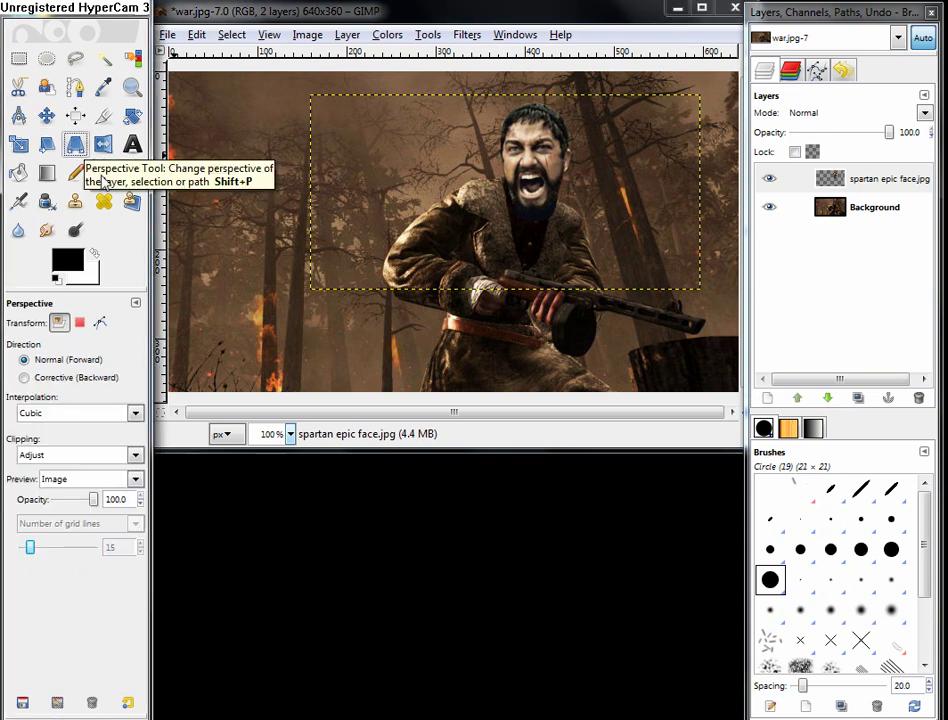
pyautogui.click(531, 152)
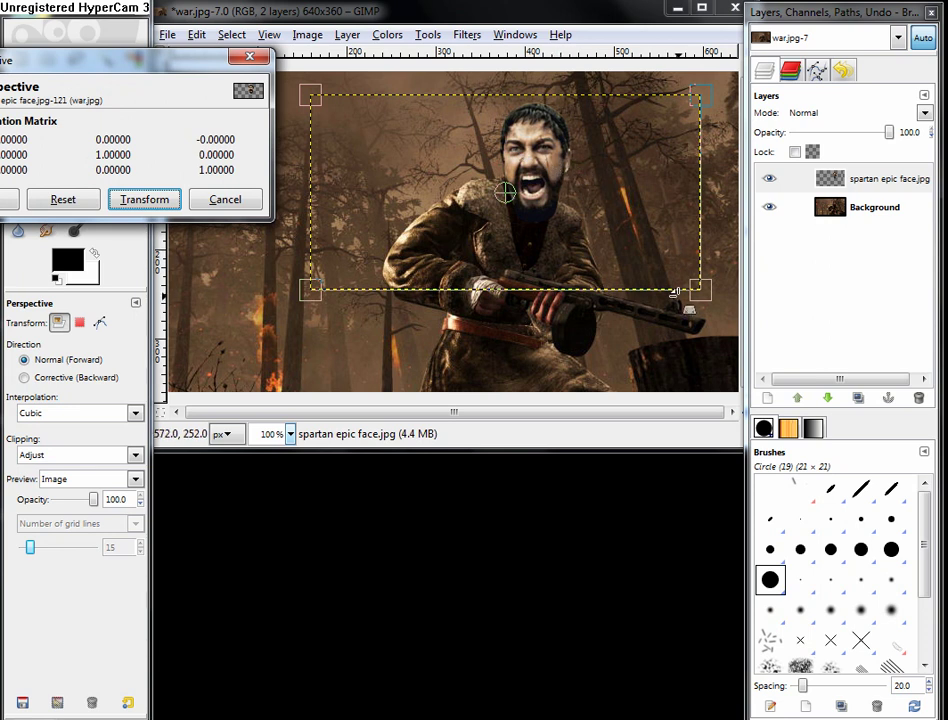
pyautogui.moveTo(697, 288)
pyautogui.mouseDown()
pyautogui.moveTo(684, 282)
pyautogui.moveTo(671, 297)
pyautogui.moveTo(685, 295)
pyautogui.mouseUp()
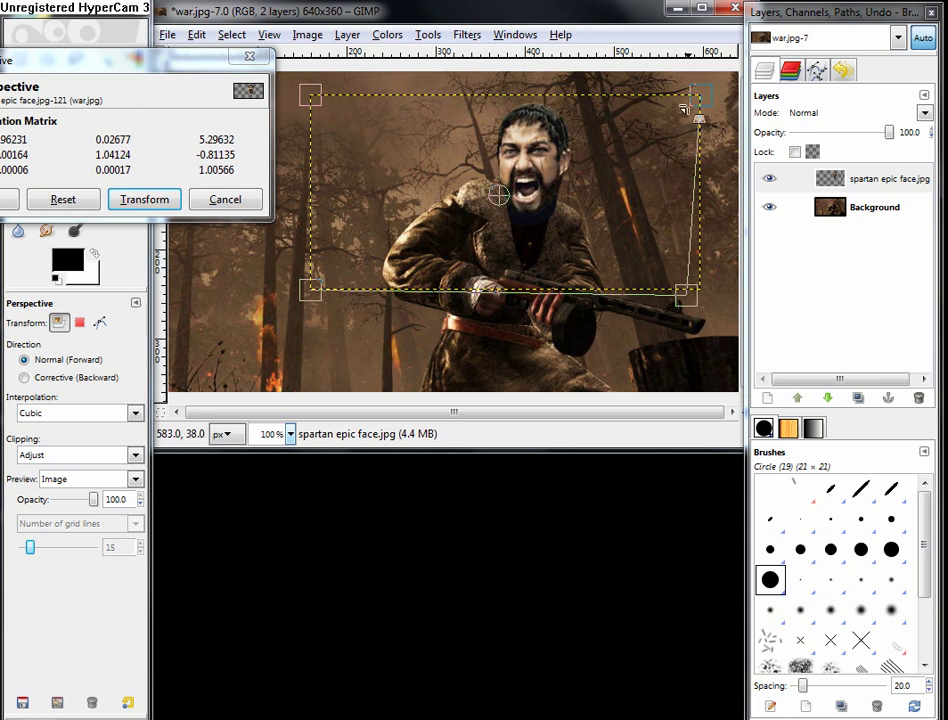
pyautogui.moveTo(687, 95)
pyautogui.mouseDown()
pyautogui.moveTo(673, 82)
pyautogui.moveTo(672, 97)
pyautogui.moveTo(694, 83)
pyautogui.mouseUp()
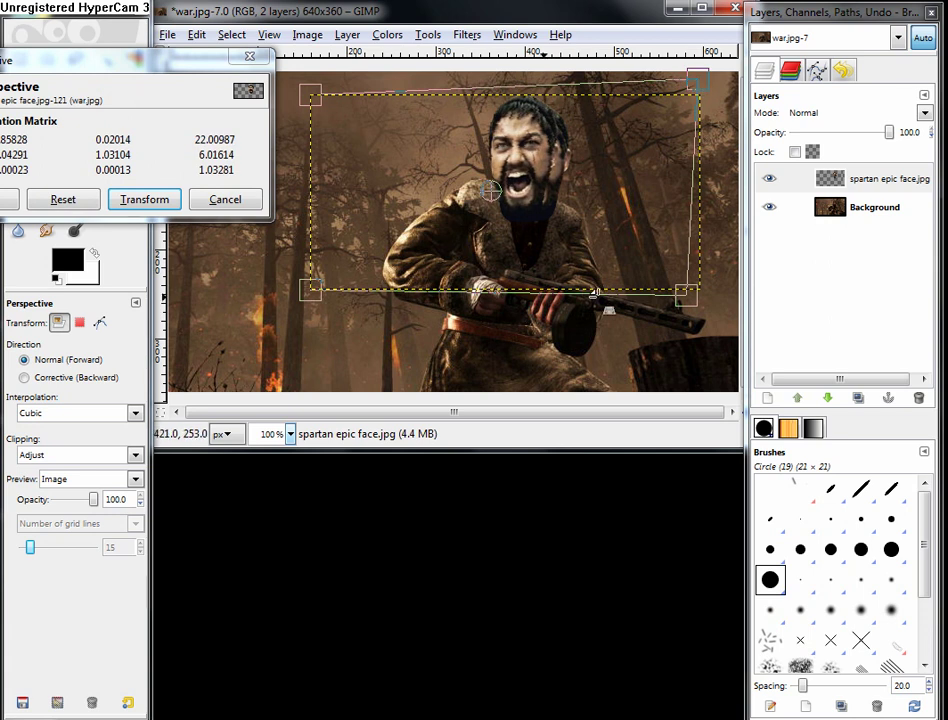
pyautogui.moveTo(686, 292); pyautogui.dragTo(703, 307)
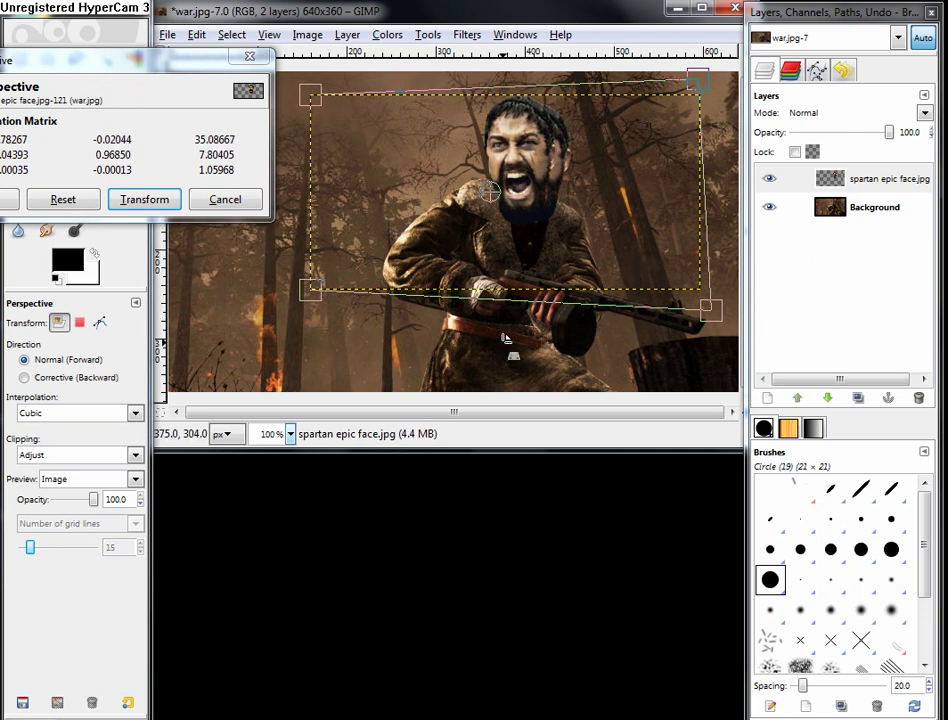
pyautogui.press('Return')
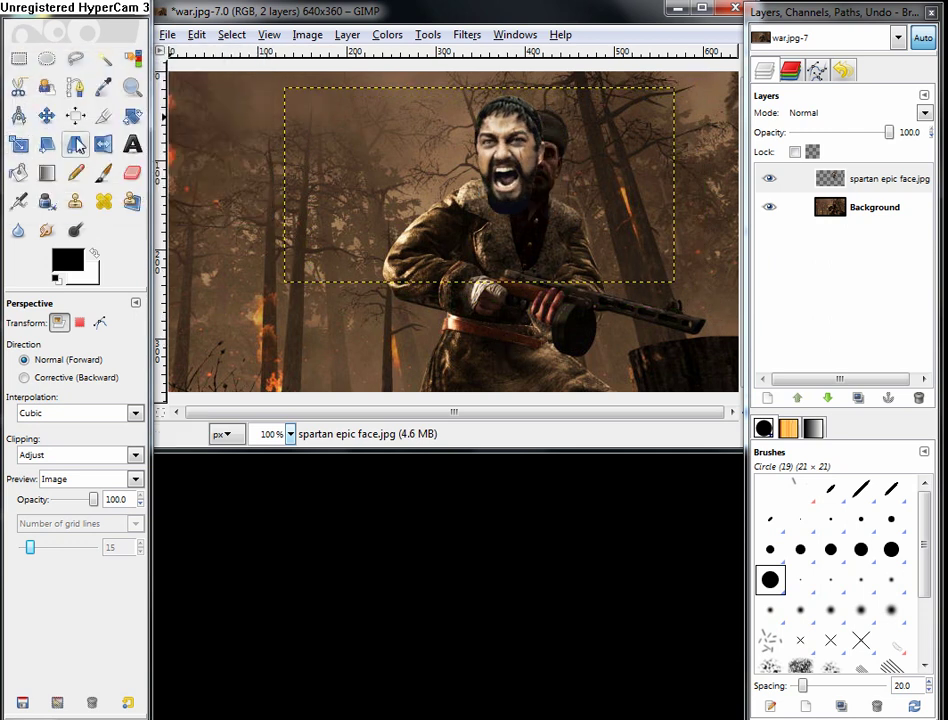
pyautogui.click(47, 115)
pyautogui.moveTo(481, 164); pyautogui.dragTo(521, 148)
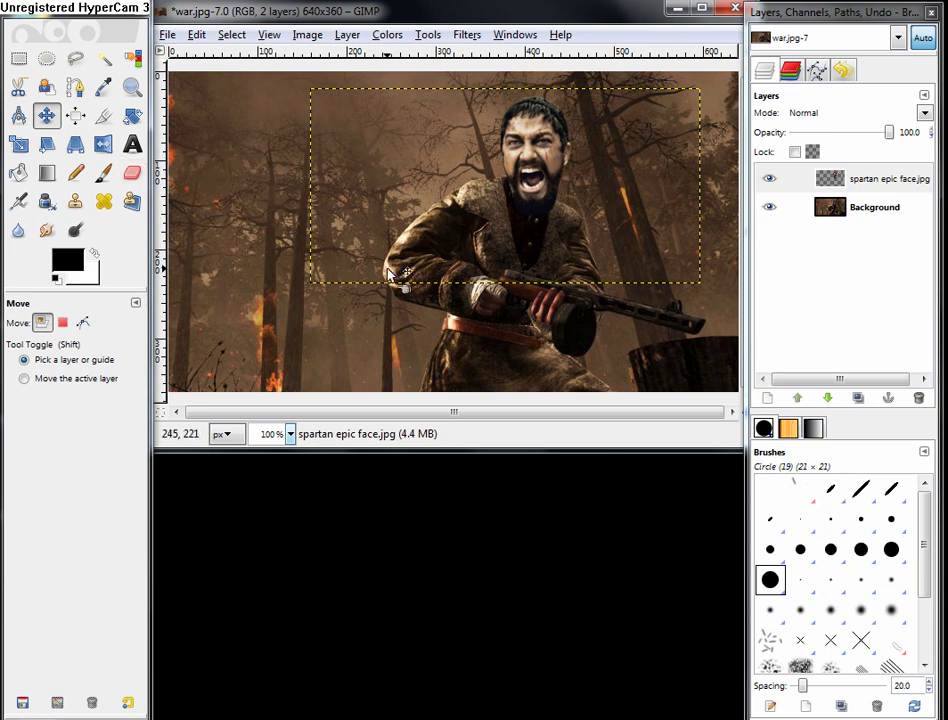
# Zoom to 400% and set up the Smudge tool at about 30 opacity with the Circle (15) brush
pyautogui.click(290, 435)
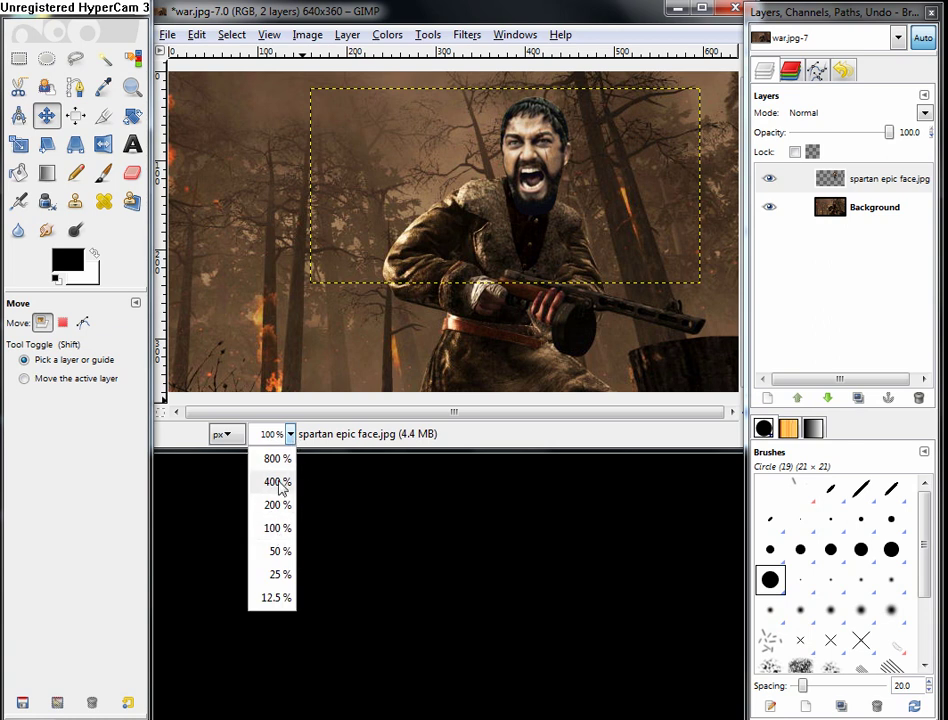
pyautogui.click(279, 484)
pyautogui.moveTo(436, 415); pyautogui.dragTo(497, 415)
pyautogui.scroll(5, 400, 371)
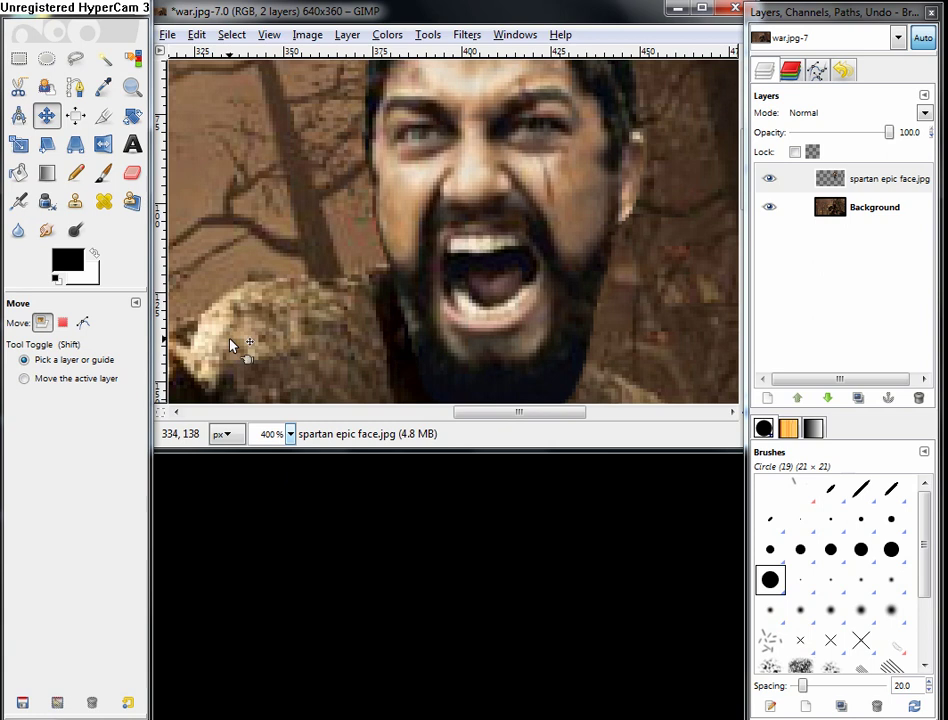
pyautogui.scroll(1, 231, 344)
pyautogui.scroll(2, 231, 344)
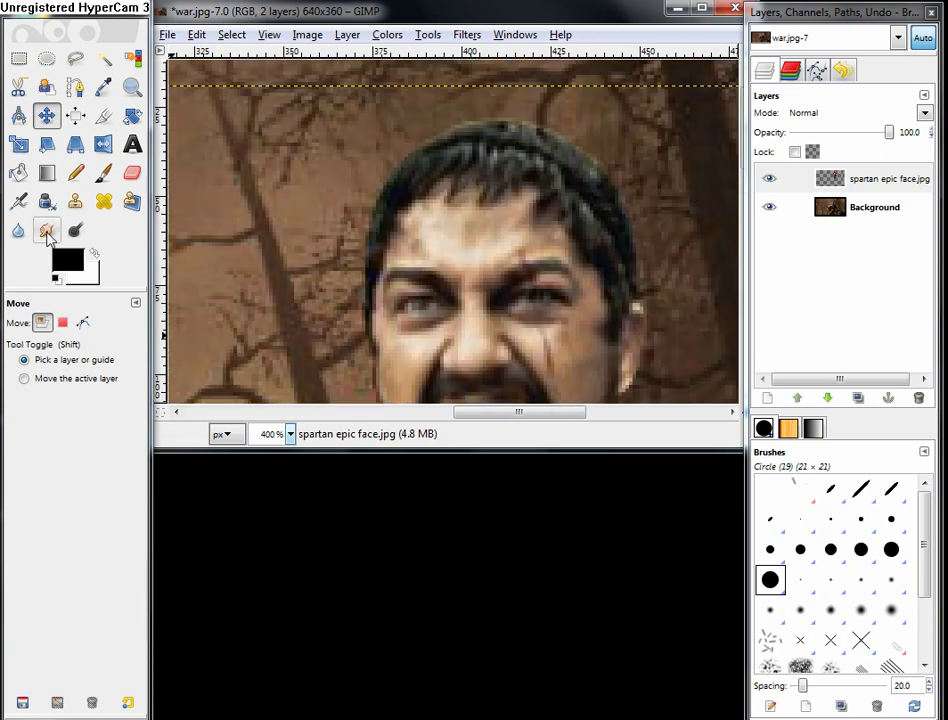
pyautogui.click(44, 232)
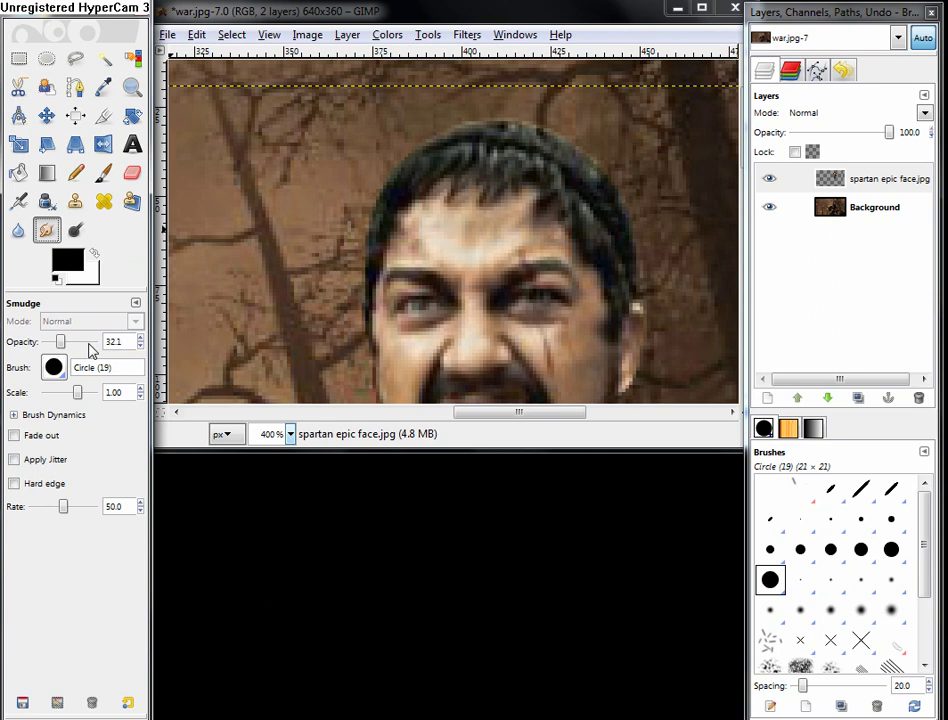
pyautogui.moveTo(62, 342)
pyautogui.mouseDown()
pyautogui.moveTo(87, 349)
pyautogui.moveTo(61, 341)
pyautogui.mouseUp()
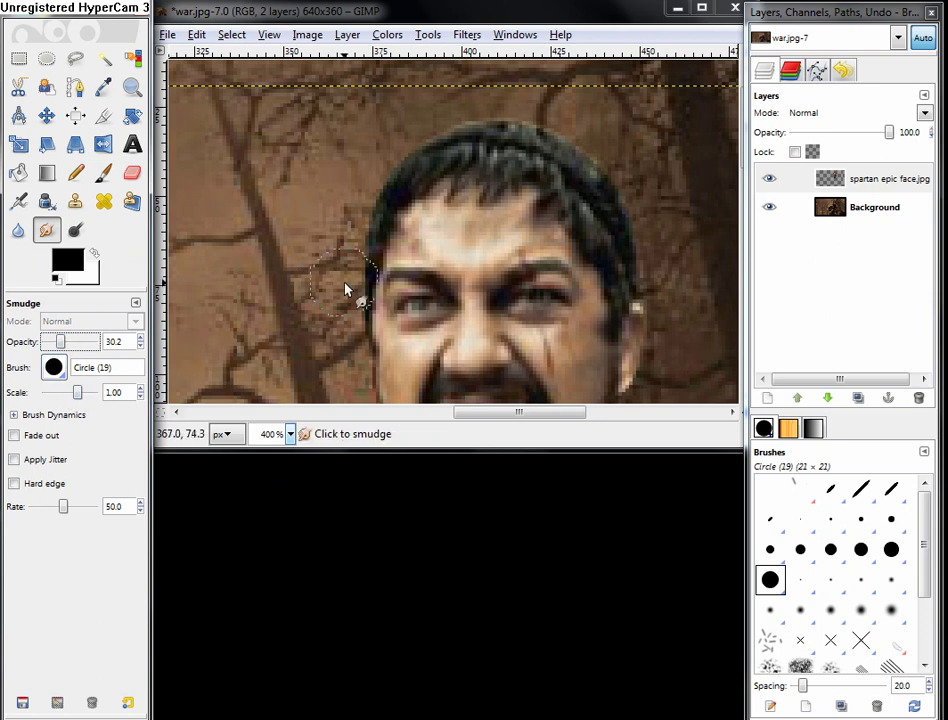
pyautogui.click(57, 368)
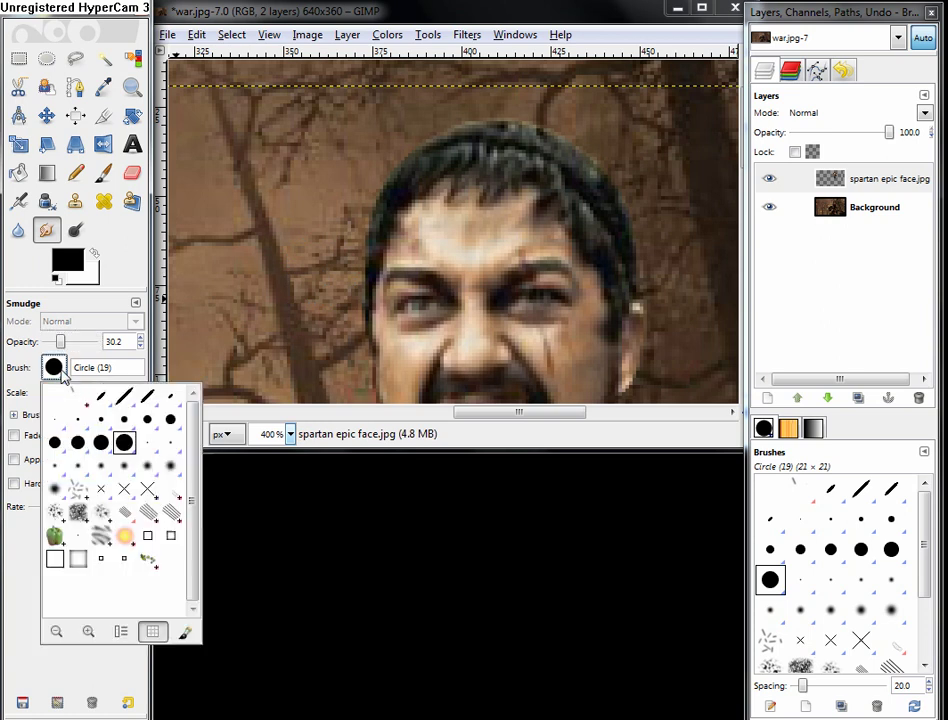
pyautogui.click(79, 443)
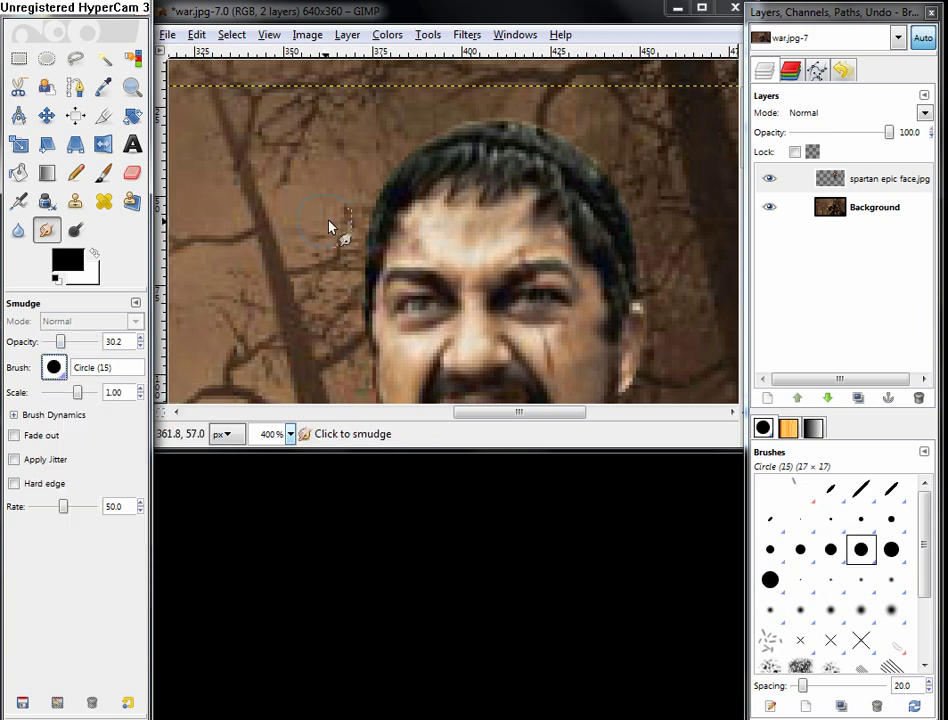
# Smudge the hair's left, top-right and upper-left edges into the forest background
pyautogui.moveTo(330, 226); pyautogui.dragTo(377, 190)
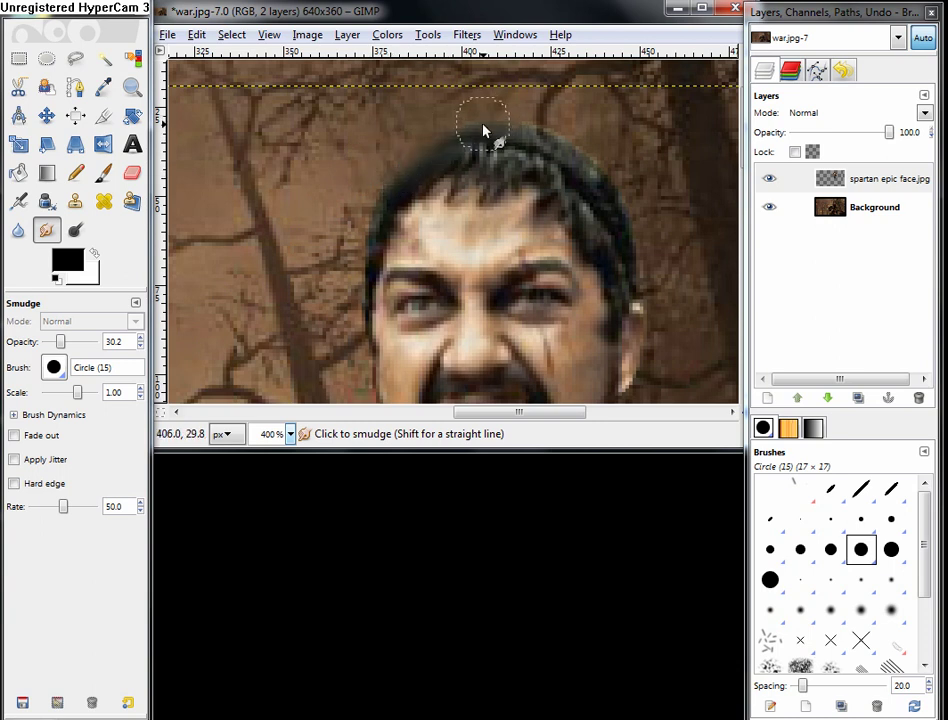
pyautogui.moveTo(567, 152); pyautogui.dragTo(620, 197)
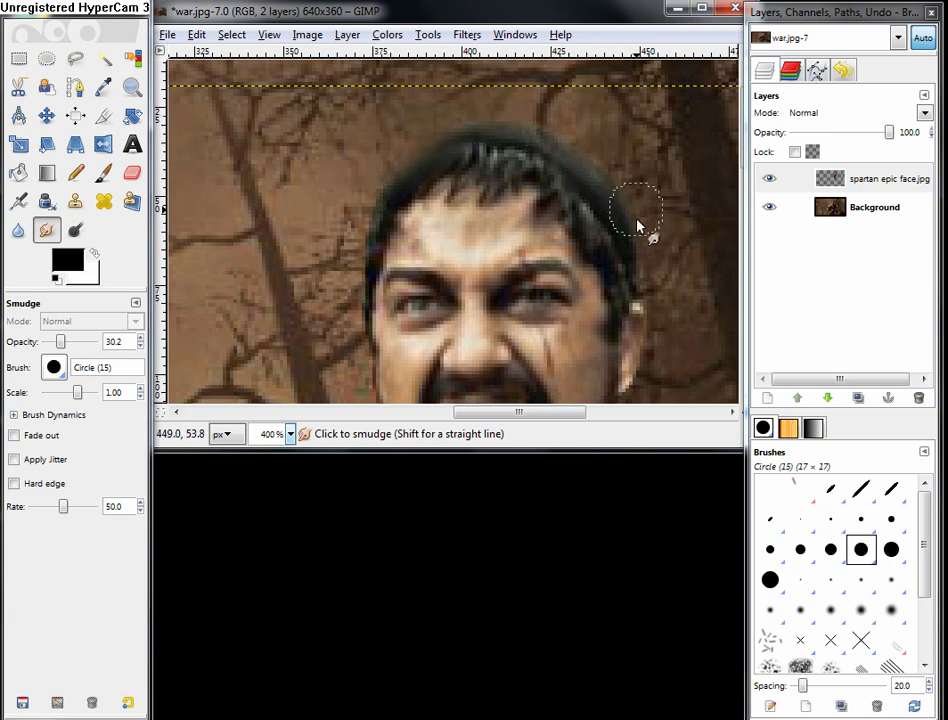
pyautogui.scroll(-2, 655, 240)
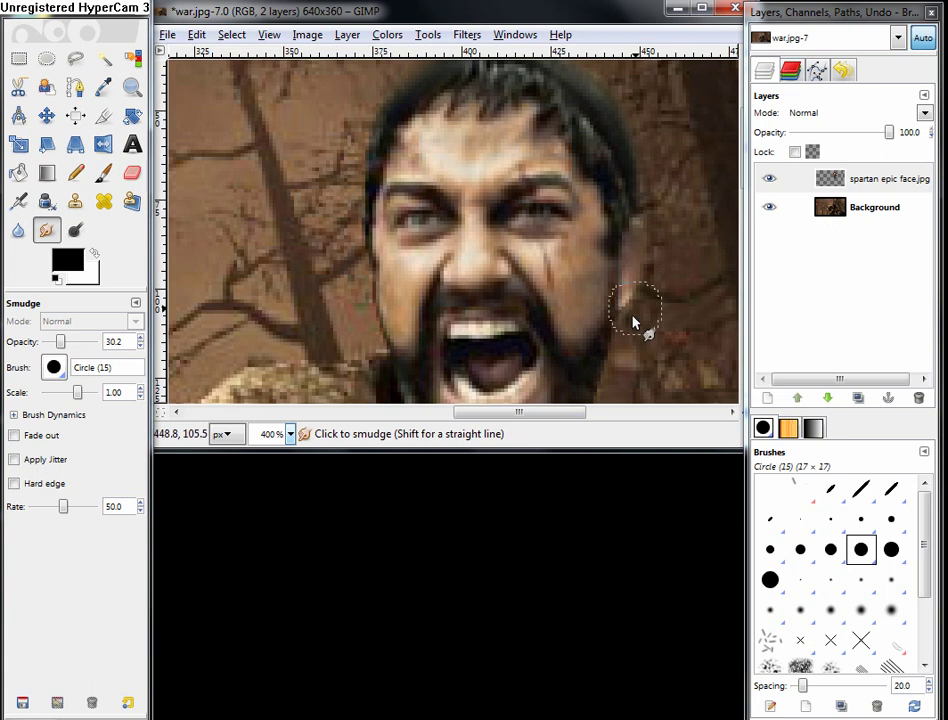
pyautogui.scroll(-6, 617, 250)
pyautogui.scroll(2, 617, 166)
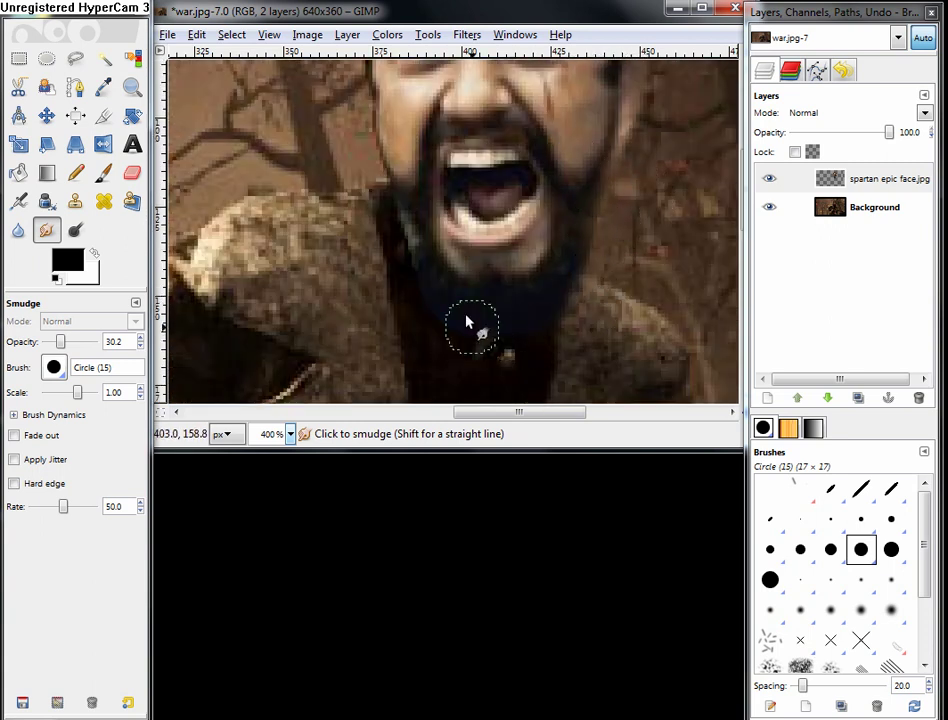
pyautogui.scroll(2, 520, 290)
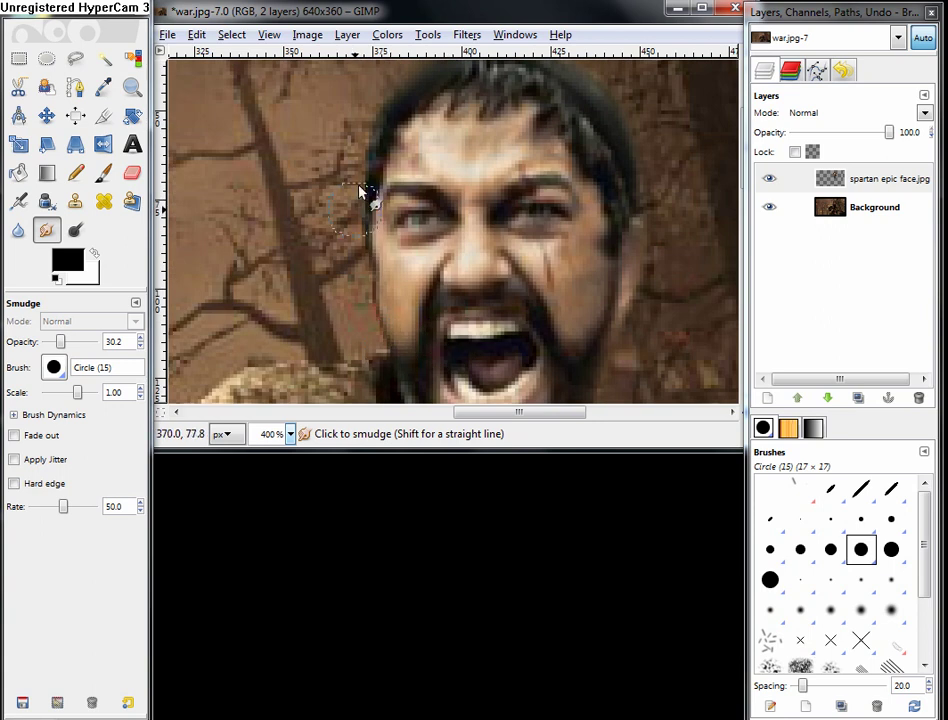
pyautogui.moveTo(383, 127); pyautogui.dragTo(360, 161)
pyautogui.scroll(-2, 640, 220)
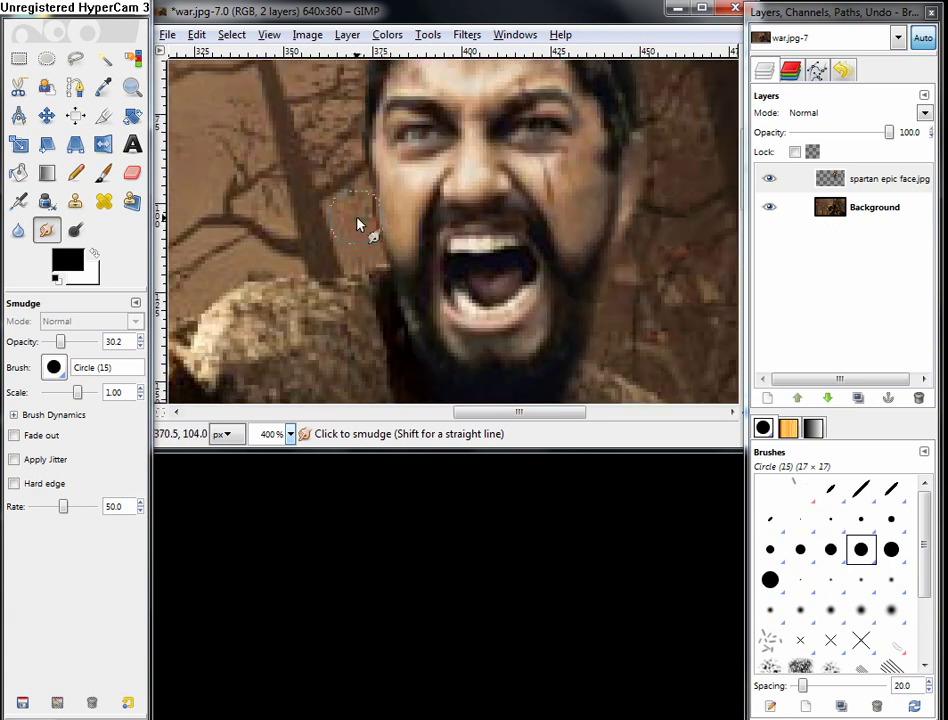
pyautogui.scroll(2, 357, 266)
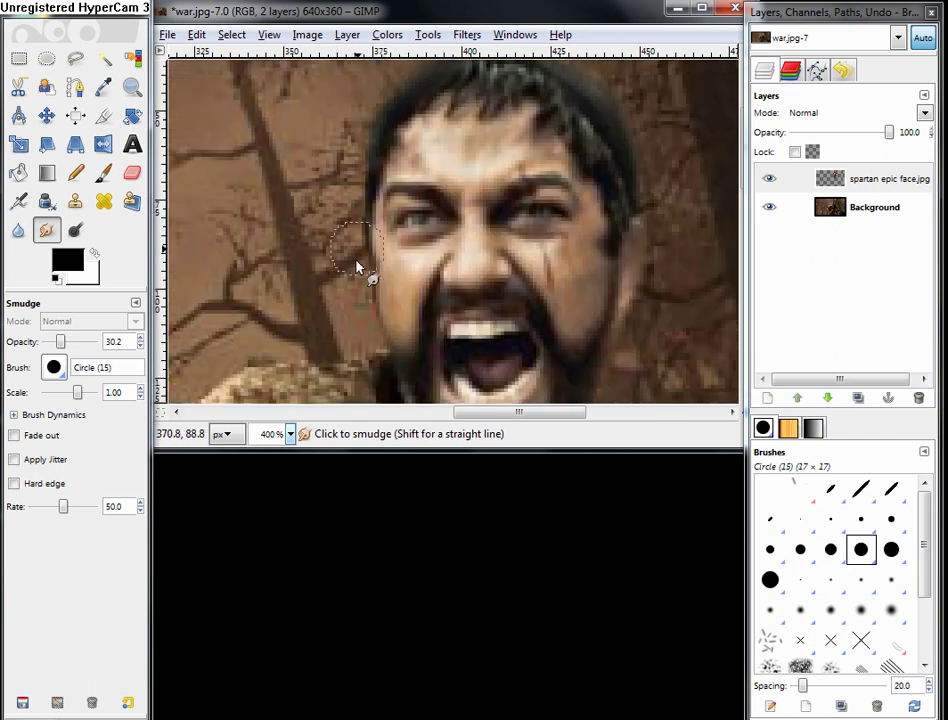
pyautogui.click(290, 434)
# Return the view to 100% to review the blended Spartan face composite
pyautogui.click(270, 528)
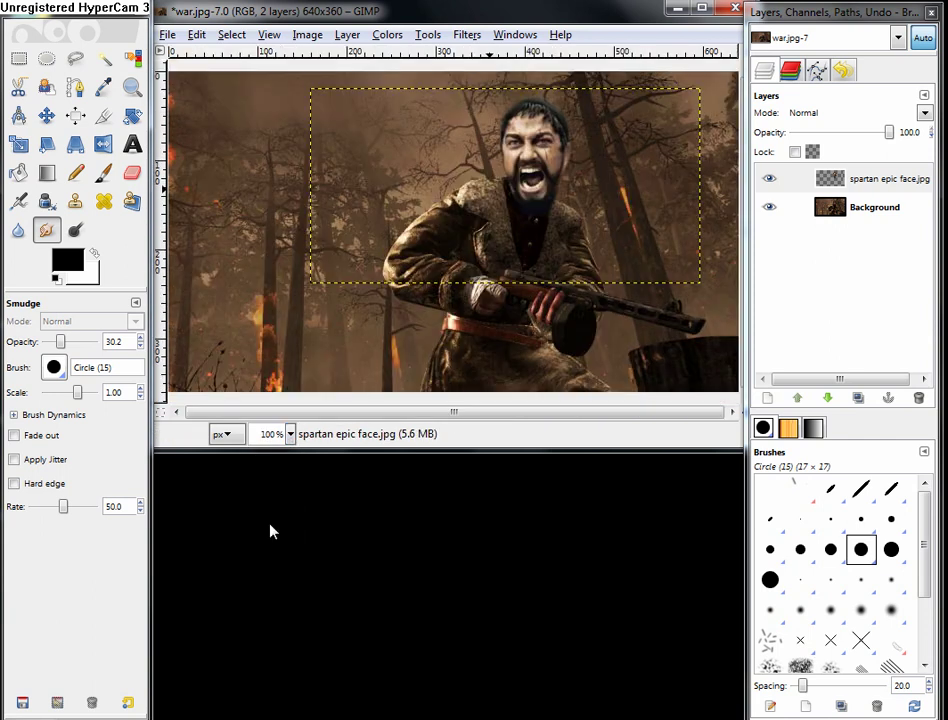